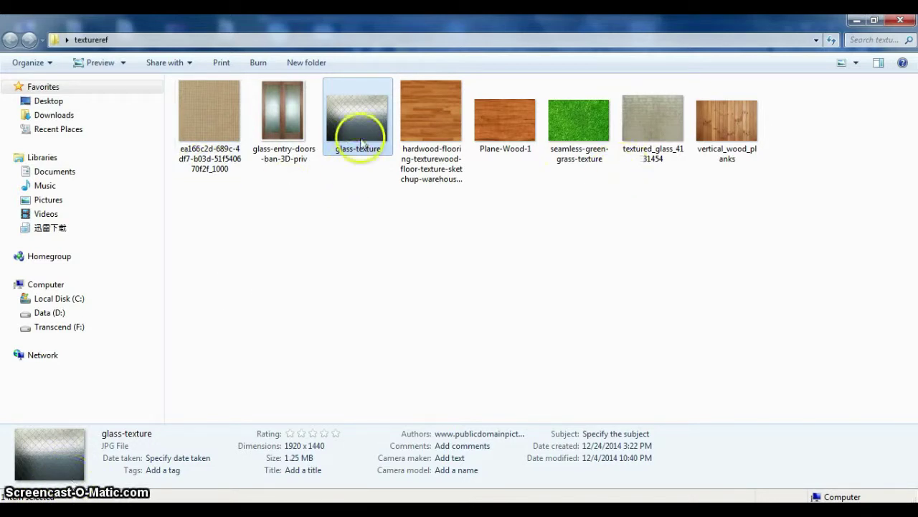
Step: Open glass-texture.jpg from the textureref folder with Adobe Photoshop CS5
{"action": "right_click", "coordinate": [362, 137]}
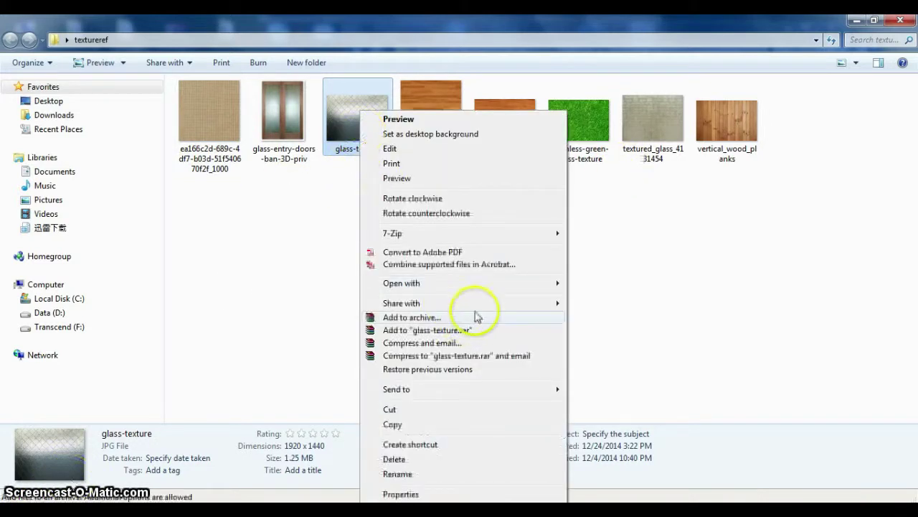
{"action": "mouse_move", "coordinate": [497, 283]}
{"action": "left_click", "coordinate": [630, 312]}
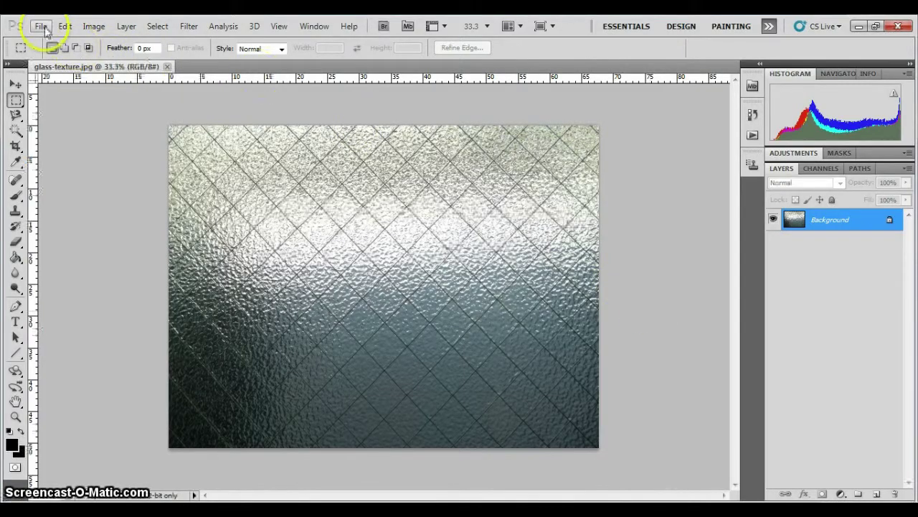
Step: Start Save As and switch the file format from JPEG to Targa
{"action": "left_click", "coordinate": [42, 26]}
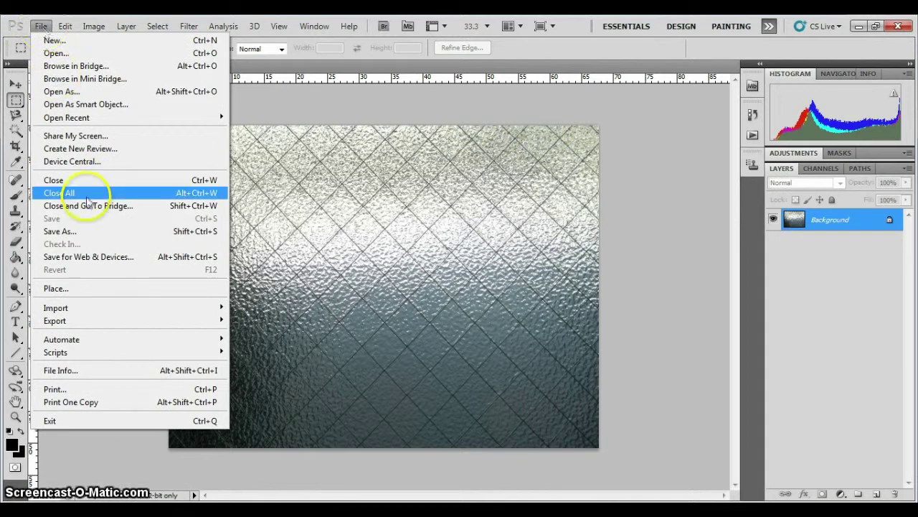
{"action": "left_click", "coordinate": [101, 231]}
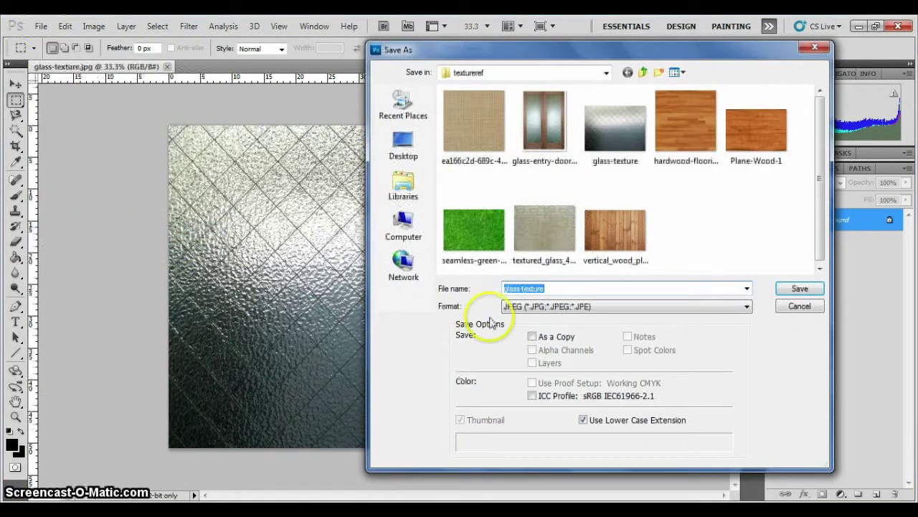
{"action": "left_click", "coordinate": [538, 305]}
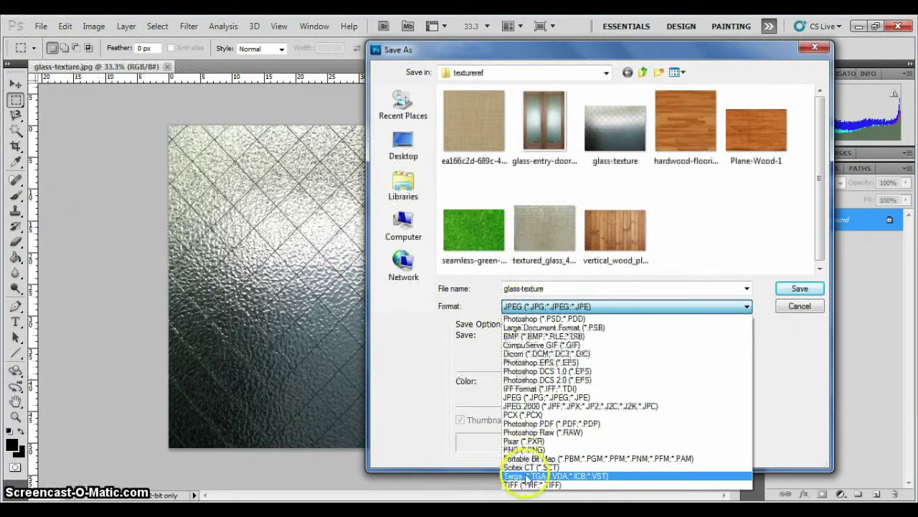
{"action": "left_click", "coordinate": [530, 476]}
Step: Save as hemispheretop_glass-texture.tga in modelaclassroom\sceneassets\images at 24 bits/pixel
{"action": "left_click", "coordinate": [416, 188]}
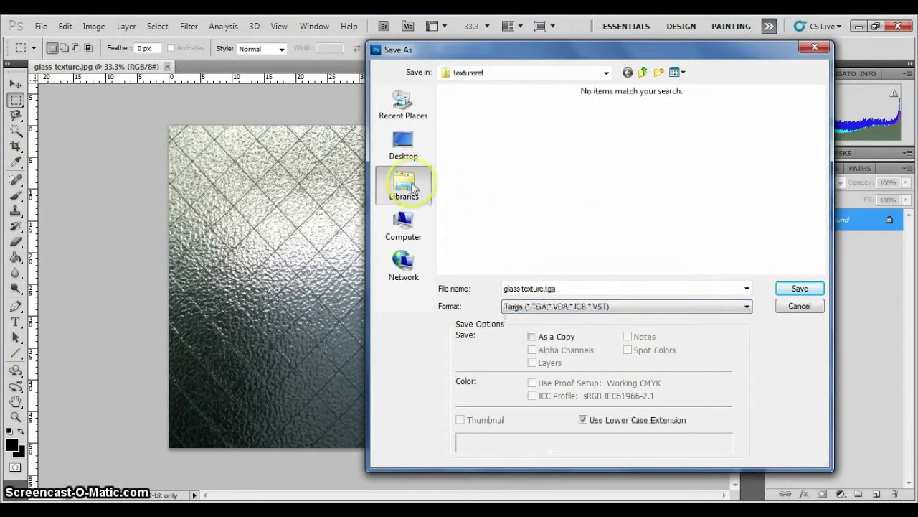
{"action": "double_click", "coordinate": [513, 106]}
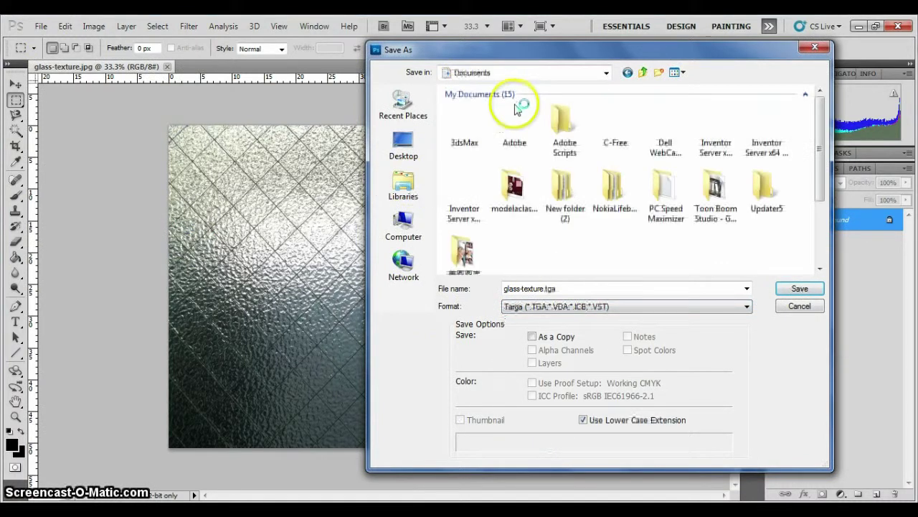
{"action": "double_click", "coordinate": [514, 188]}
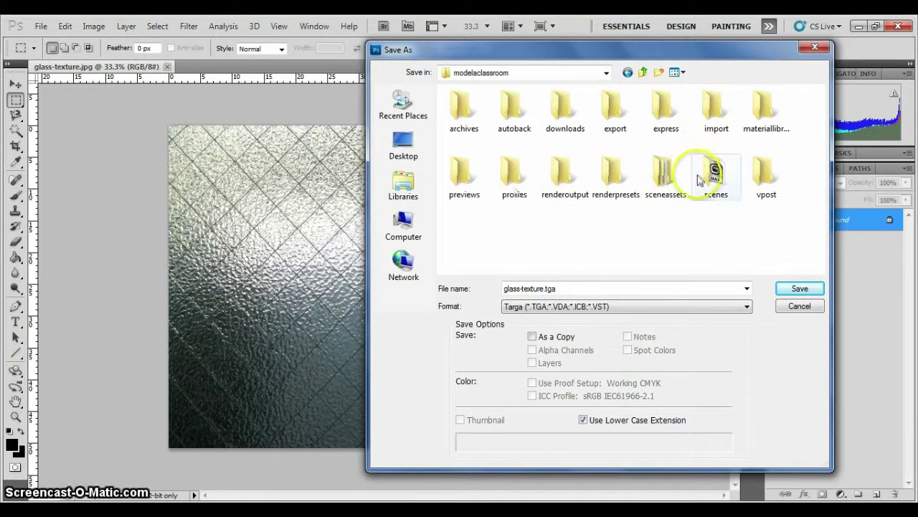
{"action": "double_click", "coordinate": [663, 172]}
{"action": "double_click", "coordinate": [512, 111]}
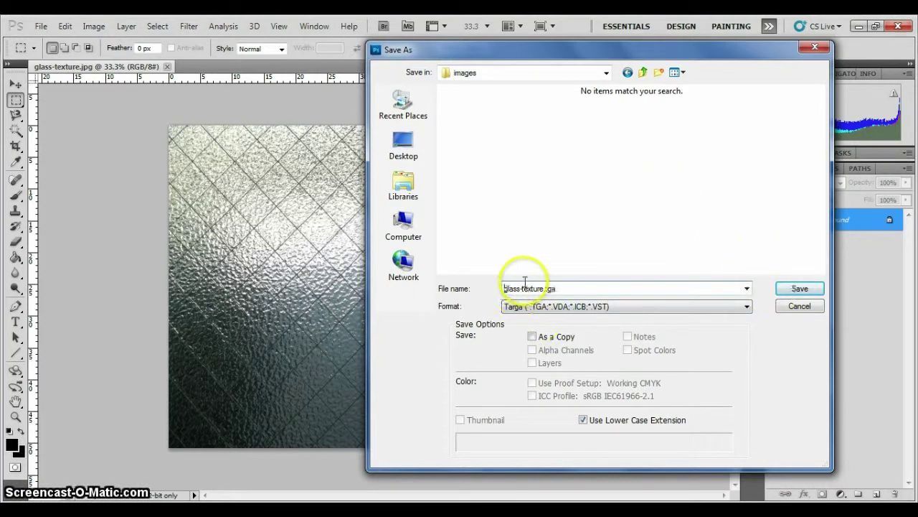
{"action": "type", "text": "m"}
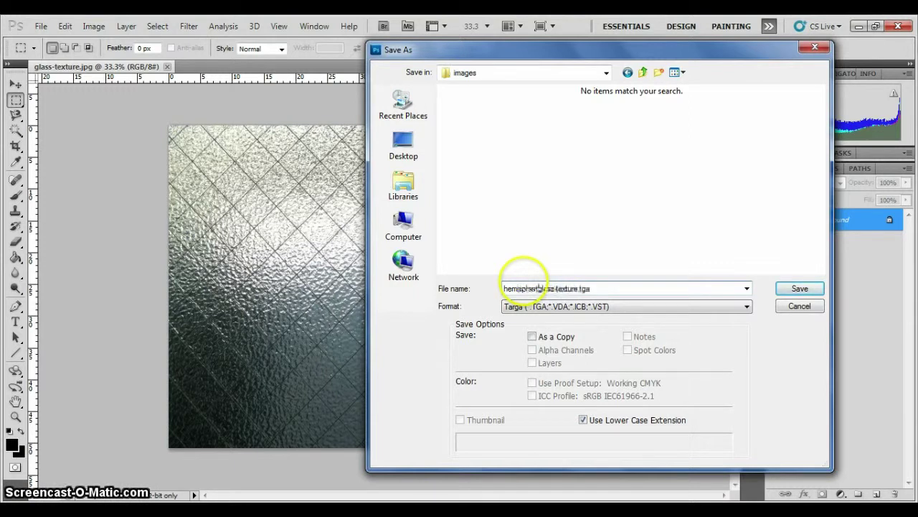
{"action": "type", "text": "ispheretop_"}
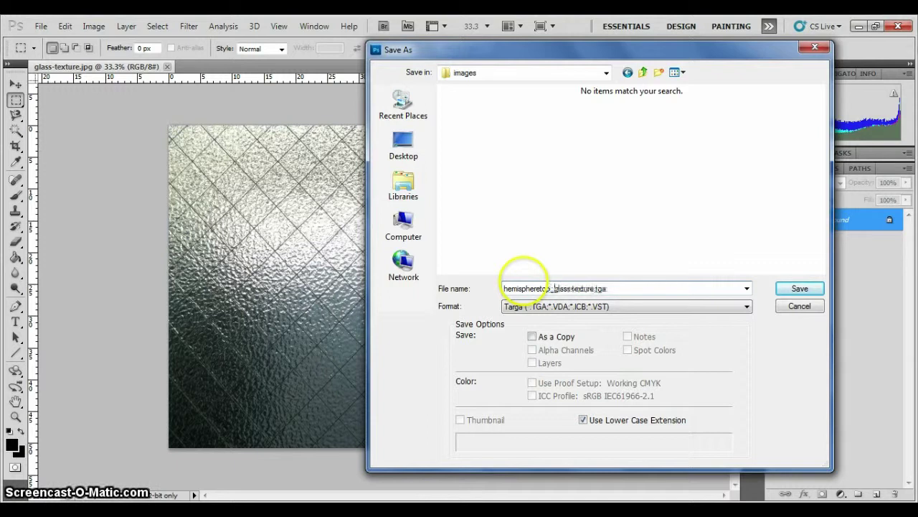
{"action": "left_click", "coordinate": [798, 288]}
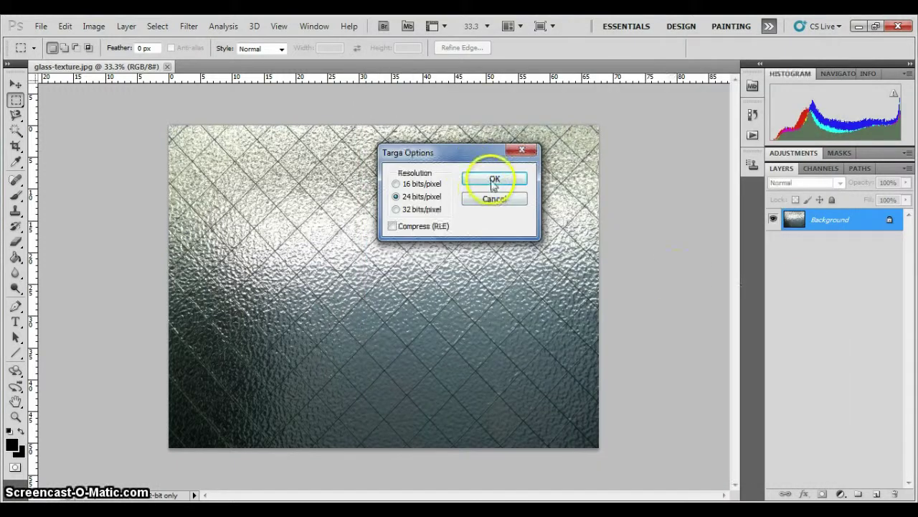
{"action": "left_click", "coordinate": [494, 179]}
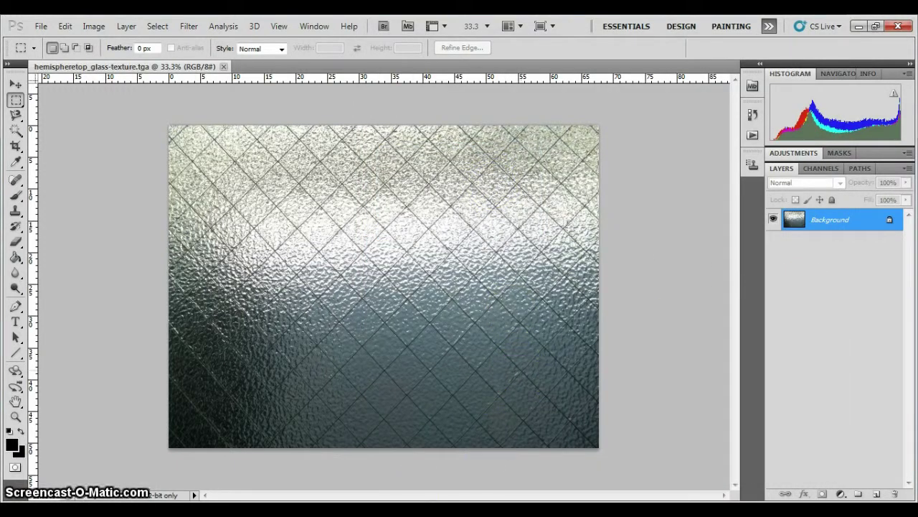
Step: In 3ds Max, select the hemisphere, take an unused material slot and give Diffuse a Bitmap map
{"action": "left_click", "coordinate": [371, 462]}
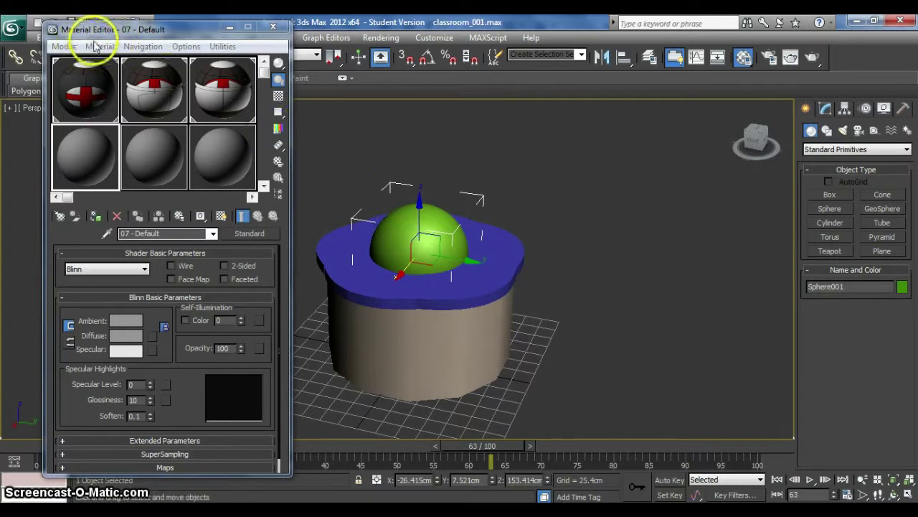
{"action": "left_click", "coordinate": [429, 243]}
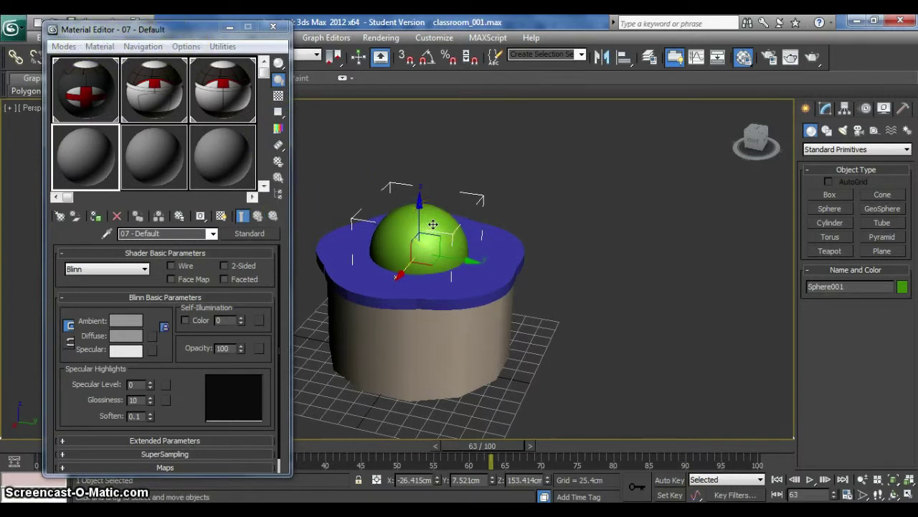
{"action": "left_click", "coordinate": [92, 168]}
{"action": "mouse_move", "coordinate": [92, 168]}
{"action": "left_mouse_down"}
{"action": "mouse_move", "coordinate": [78, 127]}
{"action": "mouse_move", "coordinate": [113, 165]}
{"action": "mouse_move", "coordinate": [148, 169]}
{"action": "mouse_move", "coordinate": [143, 338]}
{"action": "mouse_move", "coordinate": [159, 330]}
{"action": "left_mouse_up"}
{"action": "left_click", "coordinate": [152, 336]}
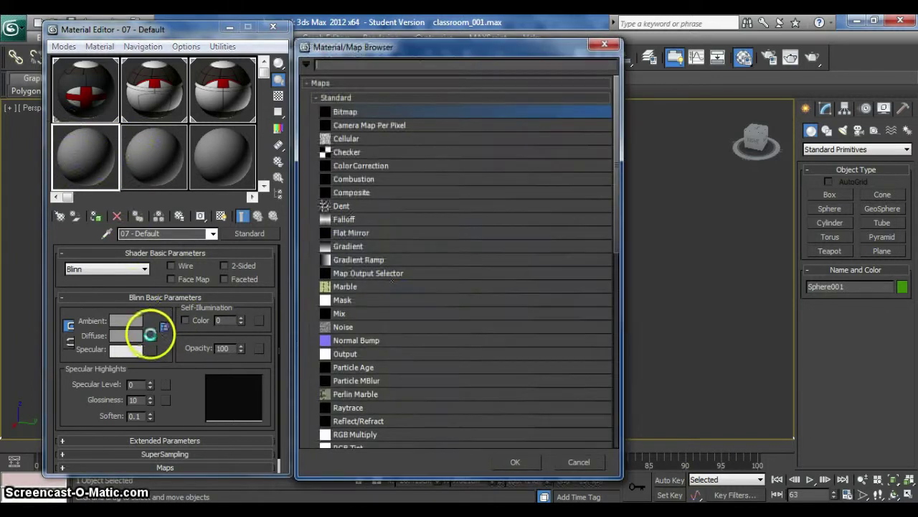
{"action": "left_click", "coordinate": [530, 461]}
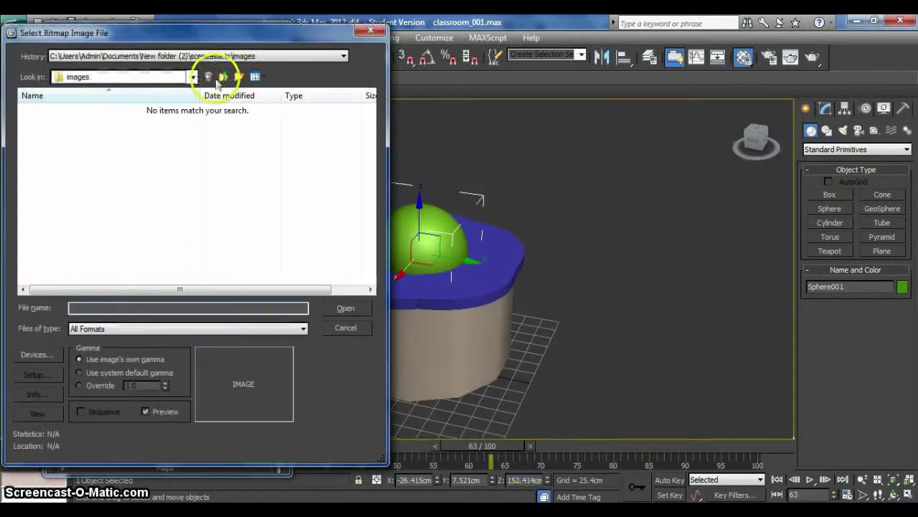
Step: Browse to modelaclassroom\sceneassets\images and load hemispheretop_glass-texture.tga
{"action": "left_click", "coordinate": [223, 77]}
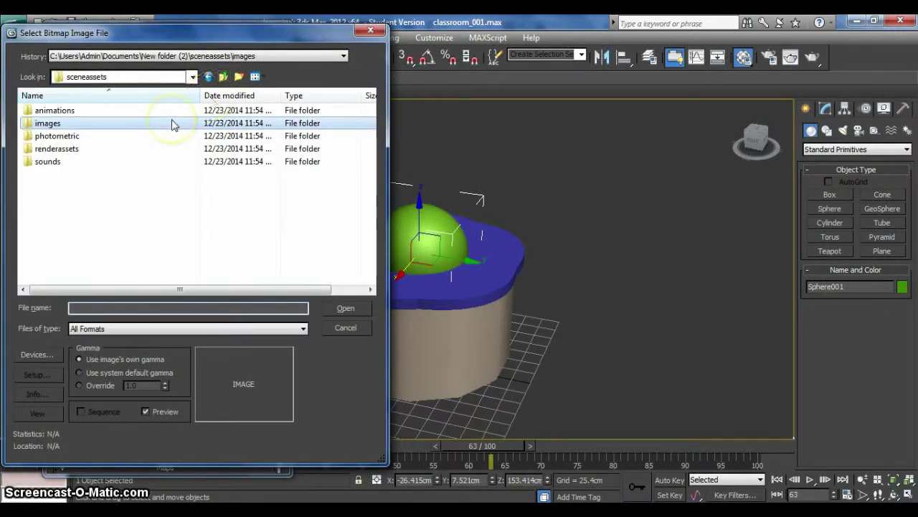
{"action": "left_click", "coordinate": [223, 77]}
{"action": "left_click", "coordinate": [223, 77]}
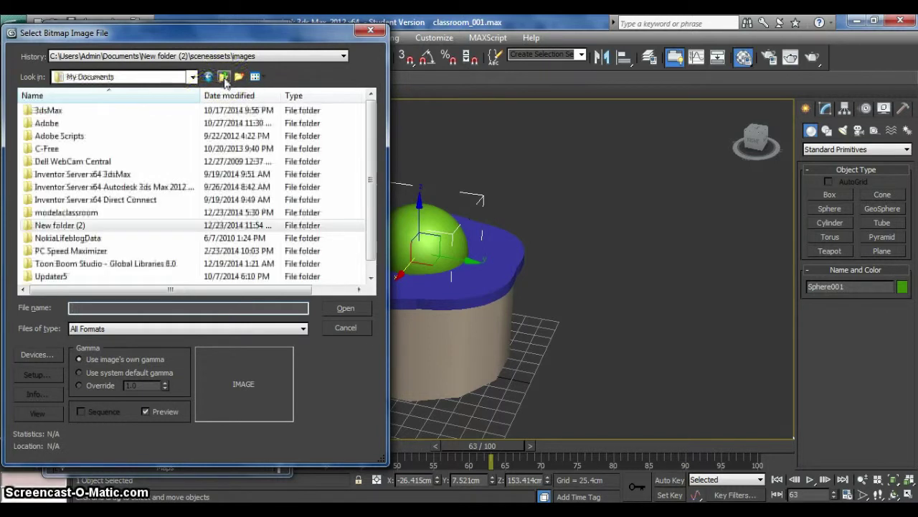
{"action": "double_click", "coordinate": [108, 213]}
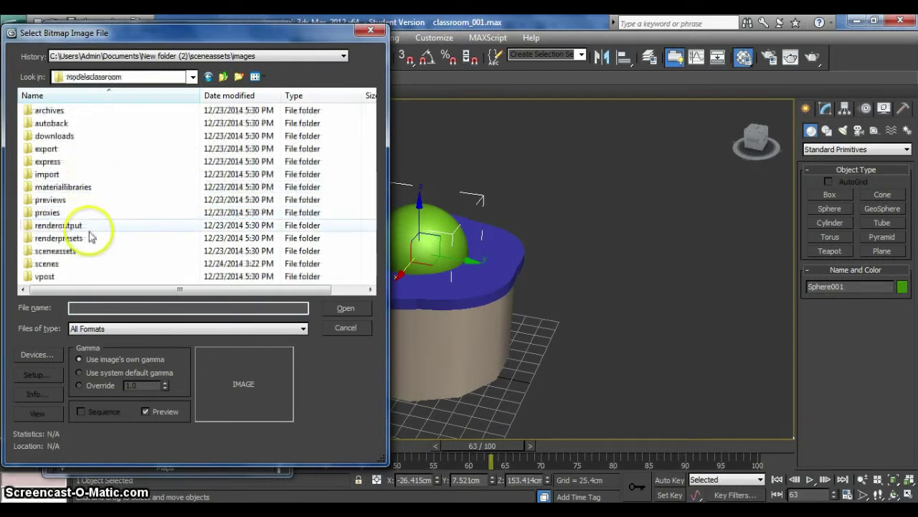
{"action": "double_click", "coordinate": [97, 252]}
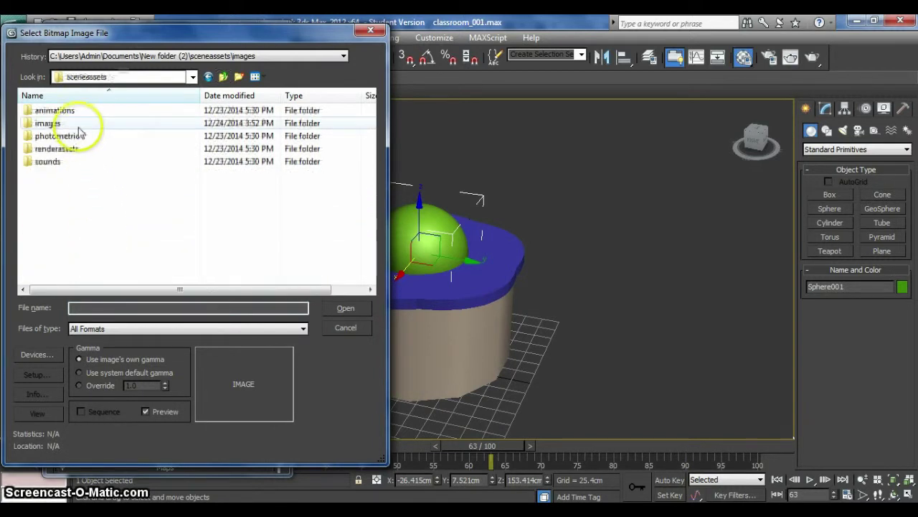
{"action": "double_click", "coordinate": [45, 122]}
{"action": "left_click", "coordinate": [262, 147]}
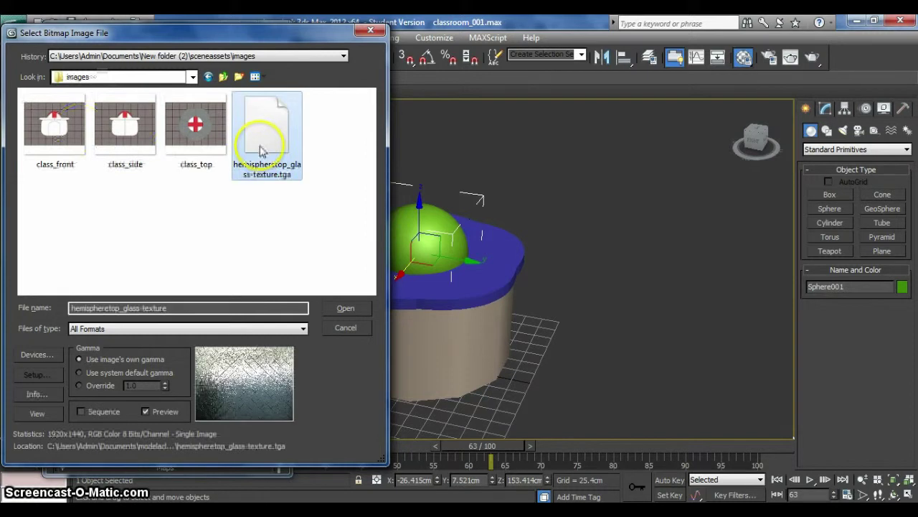
{"action": "left_click", "coordinate": [348, 309]}
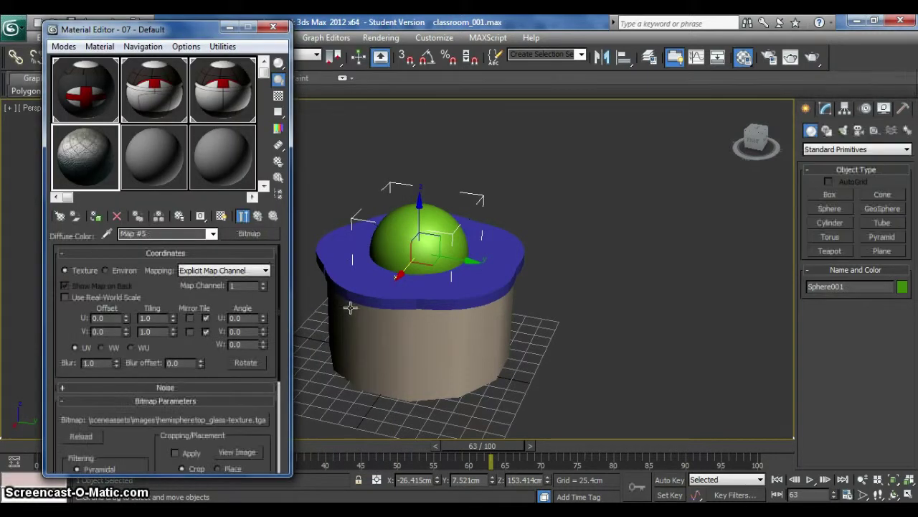
Step: Assign the glass material to the hemisphere and show its map in the viewport
{"action": "left_click", "coordinate": [97, 216]}
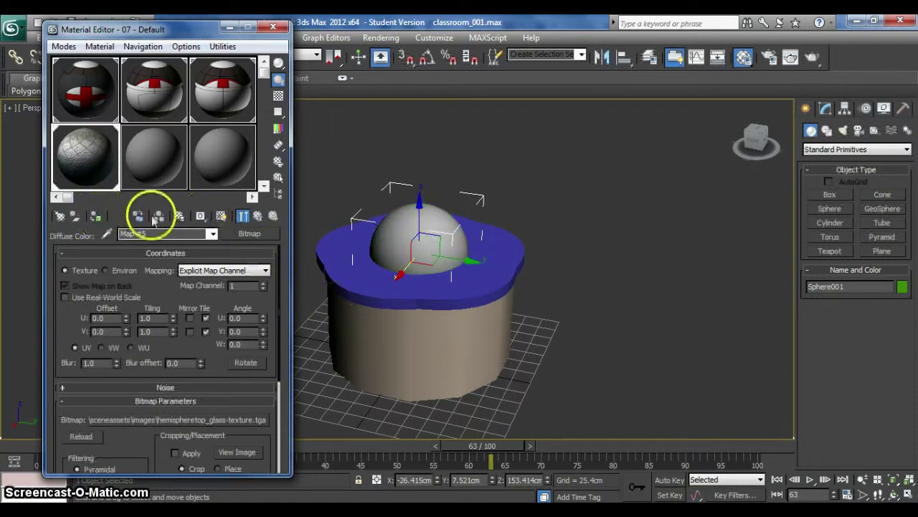
{"action": "left_click", "coordinate": [221, 217]}
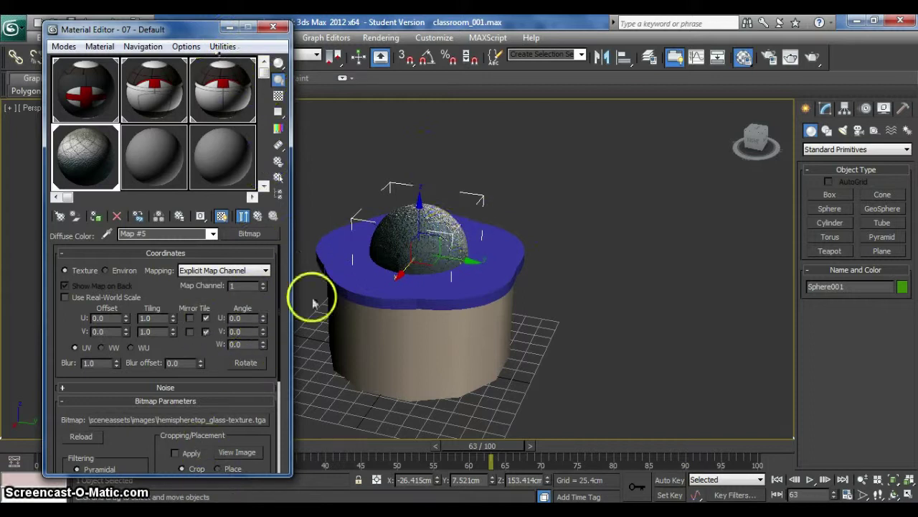
Step: Close the Material Editor, deselect the sphere, and zoom and pan to frame the dome
{"action": "left_click", "coordinate": [272, 27]}
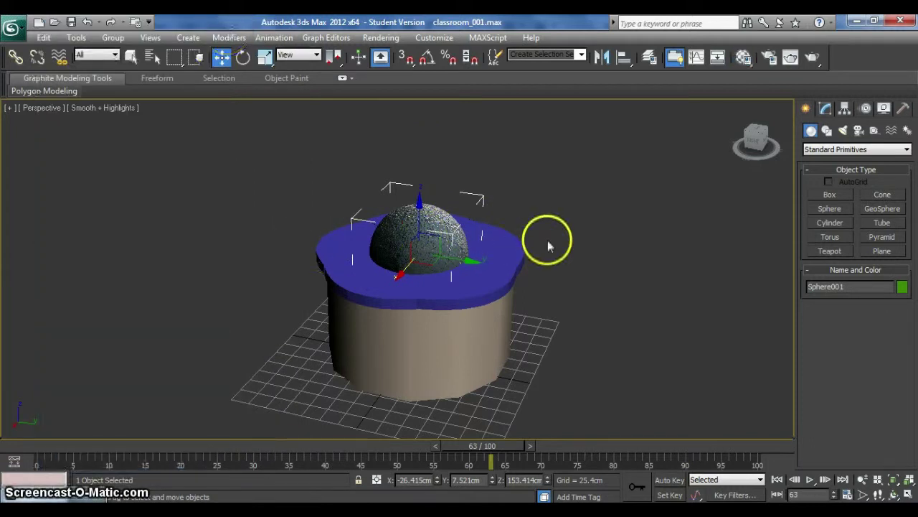
{"action": "left_click", "coordinate": [549, 246]}
{"action": "scroll", "coordinate": [545, 242], "scroll_direction": "up", "scroll_amount": 10}
{"action": "middle_click_drag", "start_coordinate": [541, 232], "coordinate": [409, 371]}
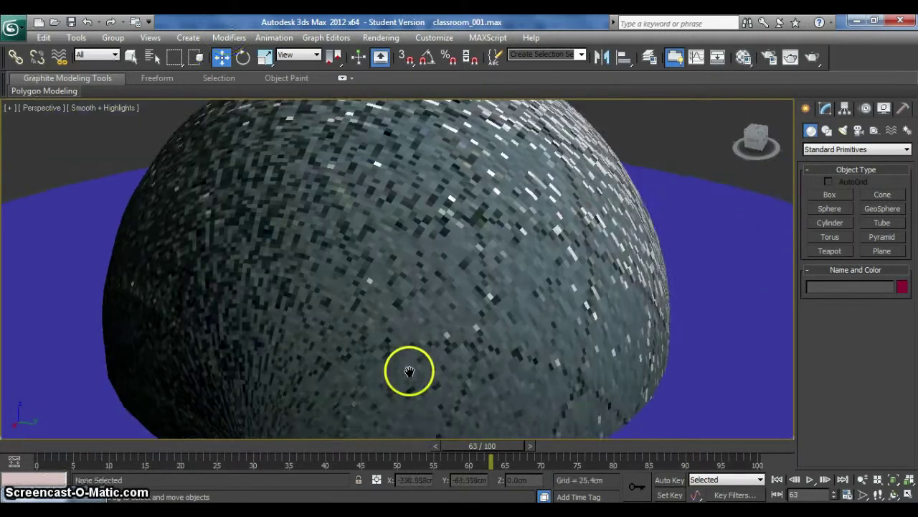
{"action": "scroll", "coordinate": [409, 371], "scroll_direction": "down", "scroll_amount": 3}
{"action": "scroll", "coordinate": [423, 299], "scroll_direction": "down", "scroll_amount": 4}
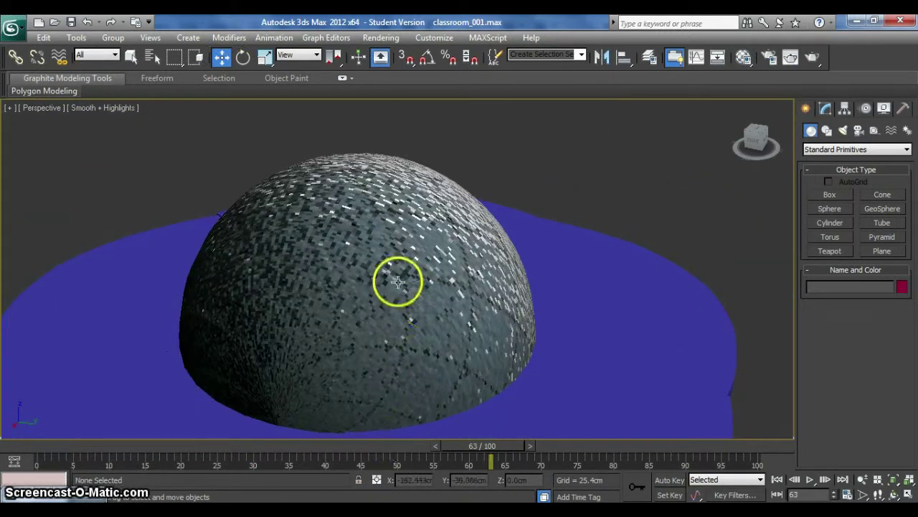
{"action": "middle_click_drag", "start_coordinate": [397, 282], "coordinate": [418, 266]}
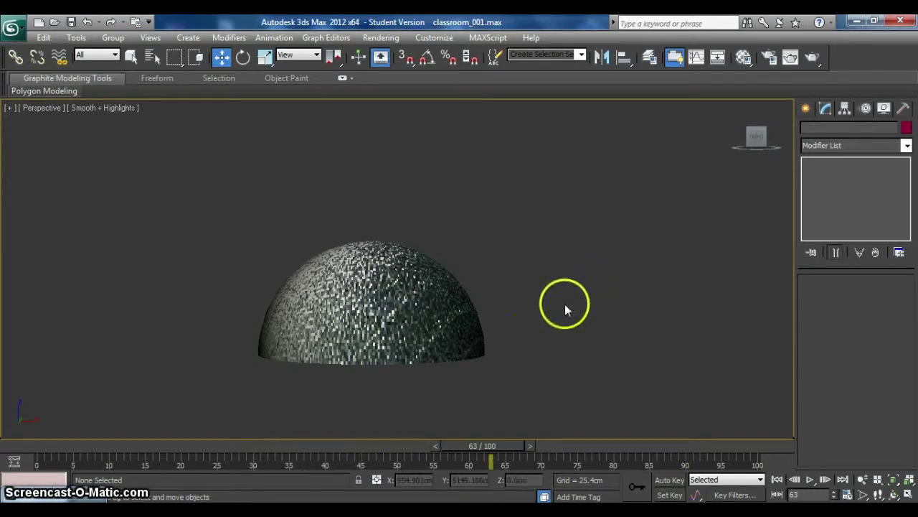
Step: Select the dome Sphere003 and scroll through its Modifier List
{"action": "left_click", "coordinate": [906, 146]}
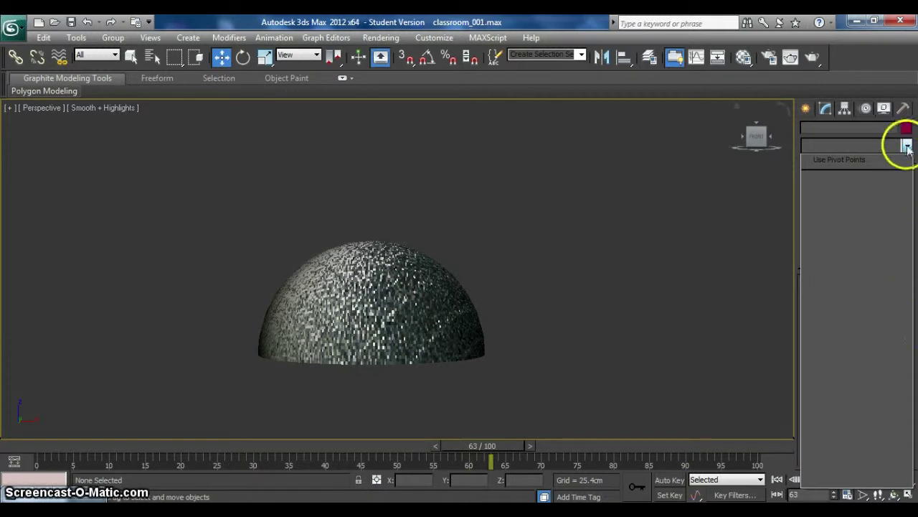
{"action": "left_click", "coordinate": [879, 148]}
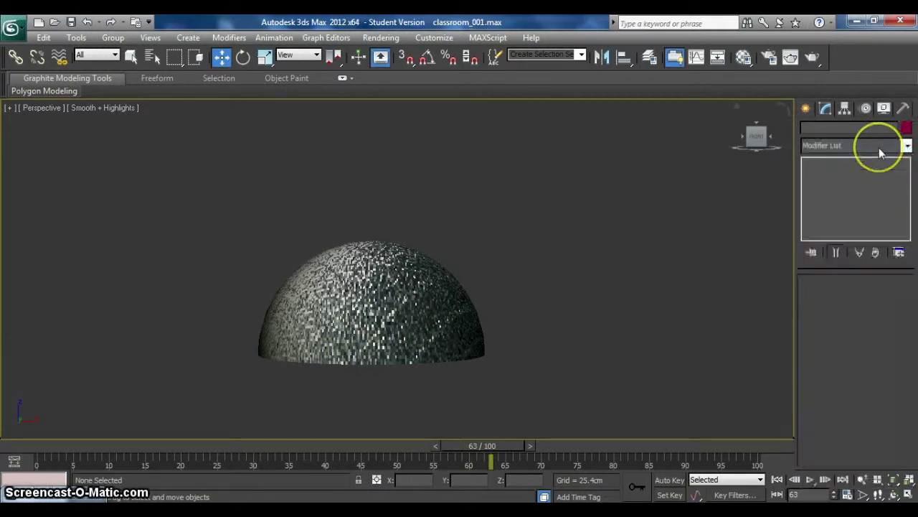
{"action": "left_click", "coordinate": [907, 147]}
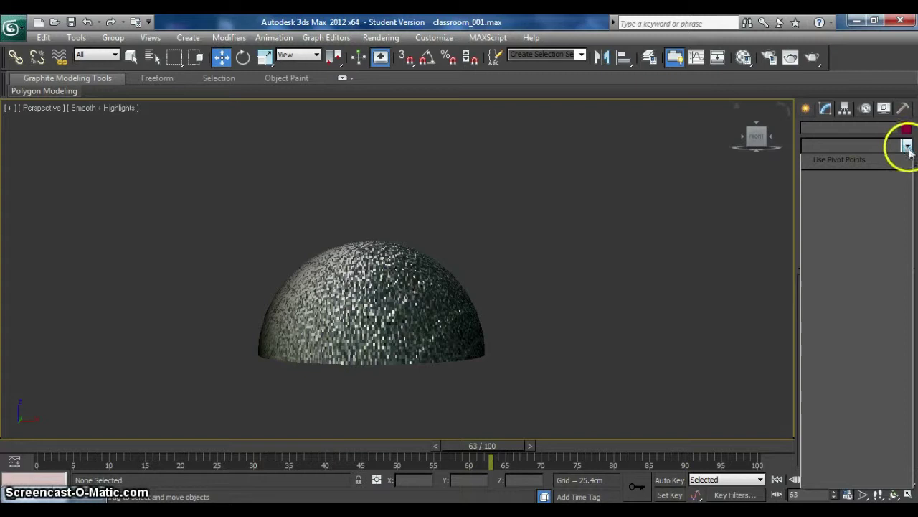
{"action": "left_click", "coordinate": [405, 302]}
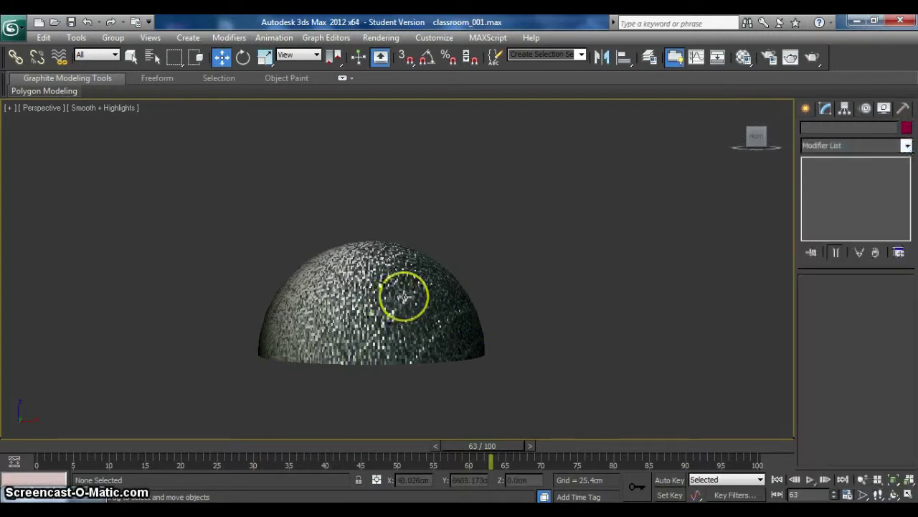
{"action": "left_click", "coordinate": [404, 297]}
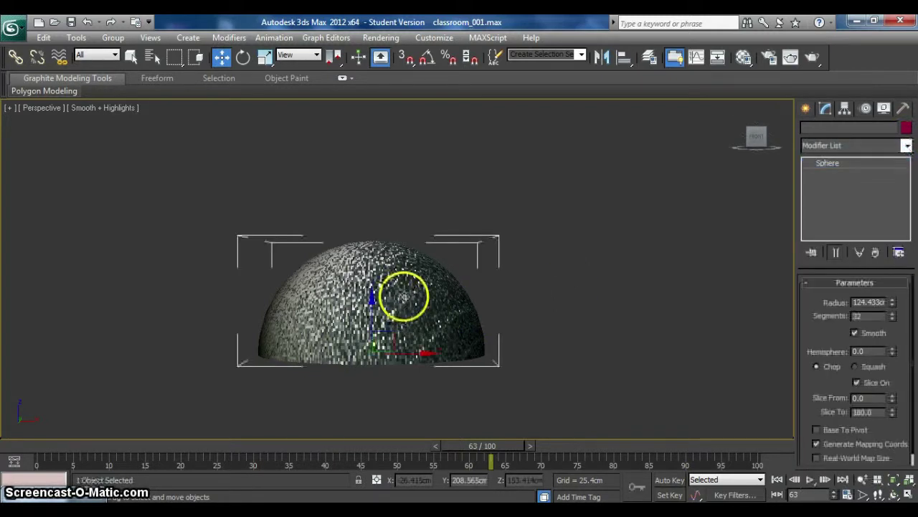
{"action": "left_click", "coordinate": [907, 146]}
{"action": "scroll", "coordinate": [897, 416], "scroll_direction": "down", "scroll_amount": 20}
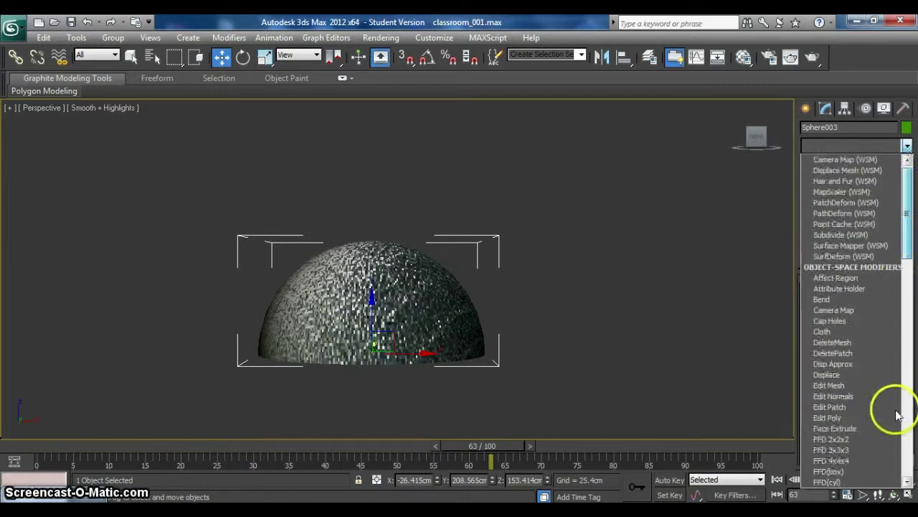
Step: Add Unwrap UVW to the dome in Polygon mode and select faces on its lower part
{"action": "left_click", "coordinate": [846, 374]}
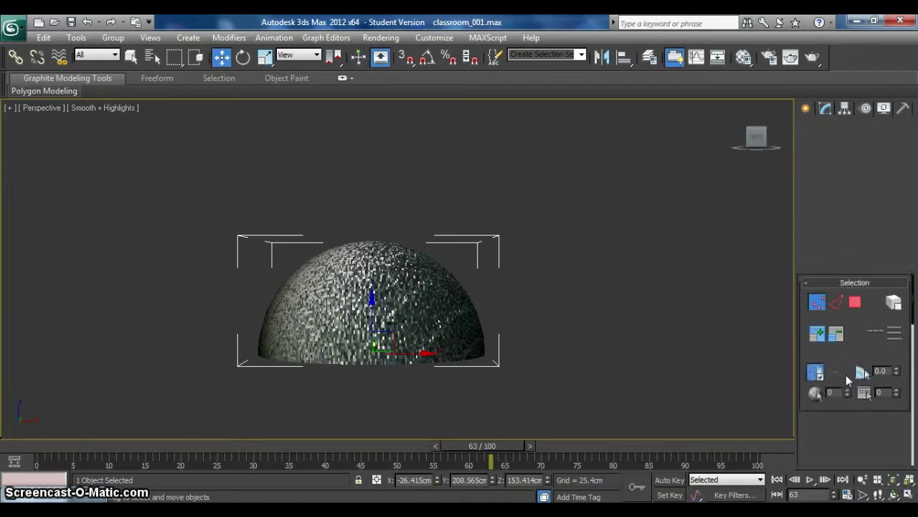
{"action": "left_click", "coordinate": [856, 303]}
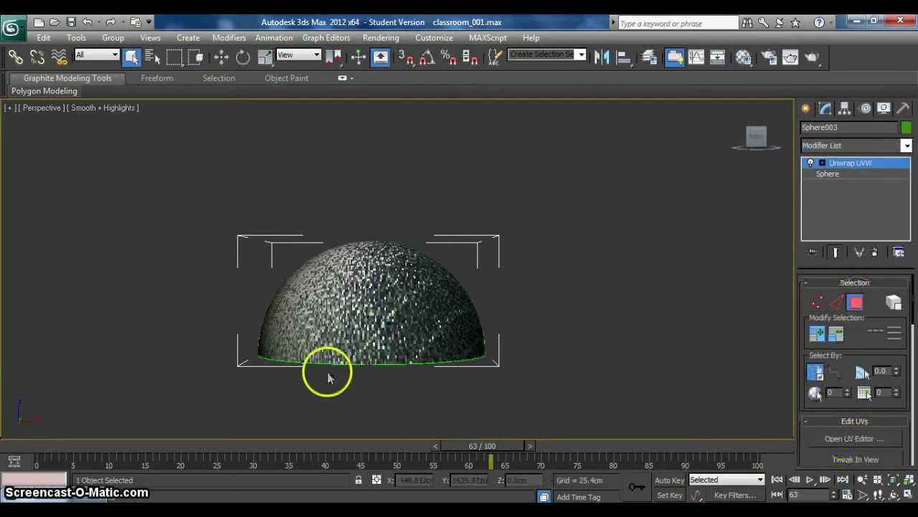
{"action": "middle_click_drag", "start_coordinate": [427, 347], "coordinate": [468, 332]}
{"action": "middle_click_drag", "start_coordinate": [460, 374], "coordinate": [429, 368]}
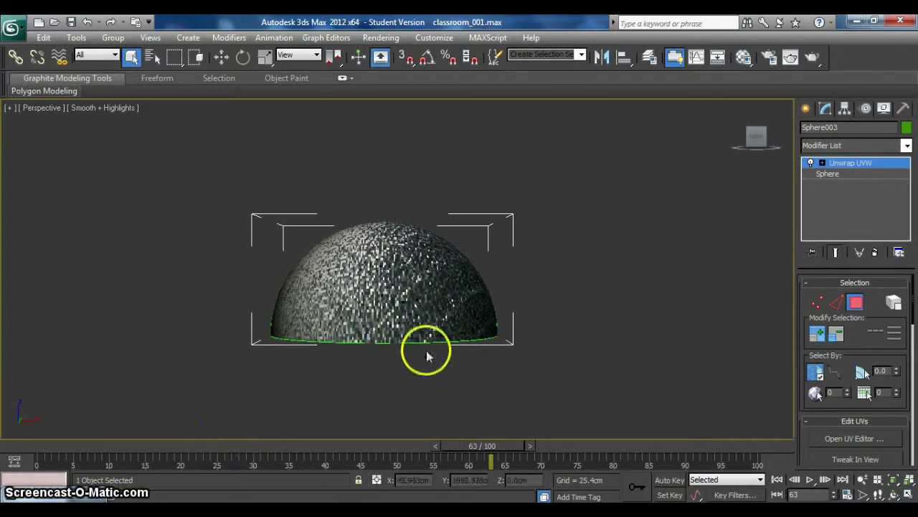
{"action": "left_click_drag", "start_coordinate": [346, 357], "coordinate": [453, 339]}
Step: Redo the selection as a band of faces across the dome's lower middle
{"action": "middle_click_drag", "start_coordinate": [409, 352], "coordinate": [535, 347]}
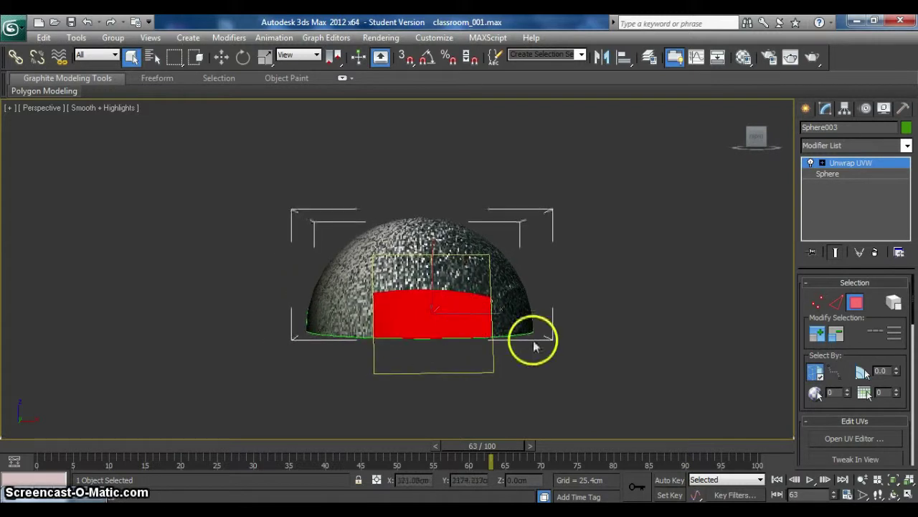
{"action": "left_click", "coordinate": [488, 360]}
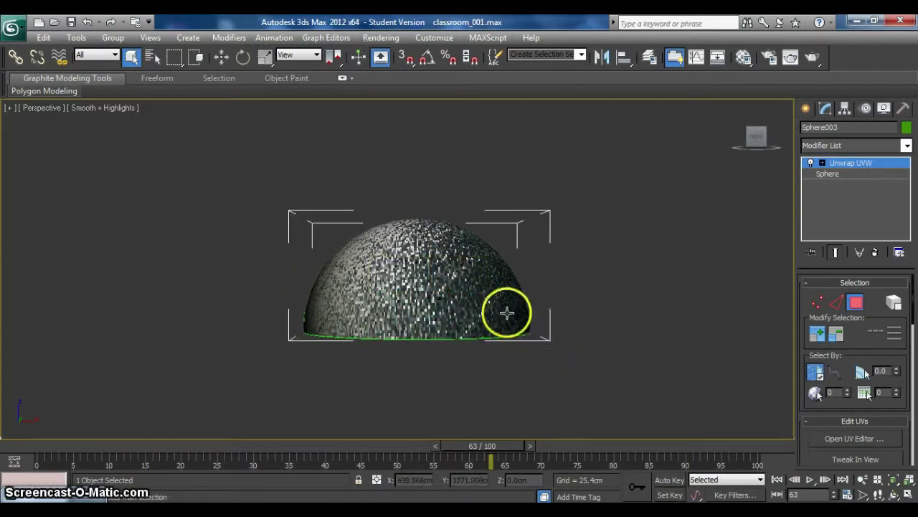
{"action": "middle_click_drag", "start_coordinate": [509, 310], "coordinate": [386, 312], "text": "alt"}
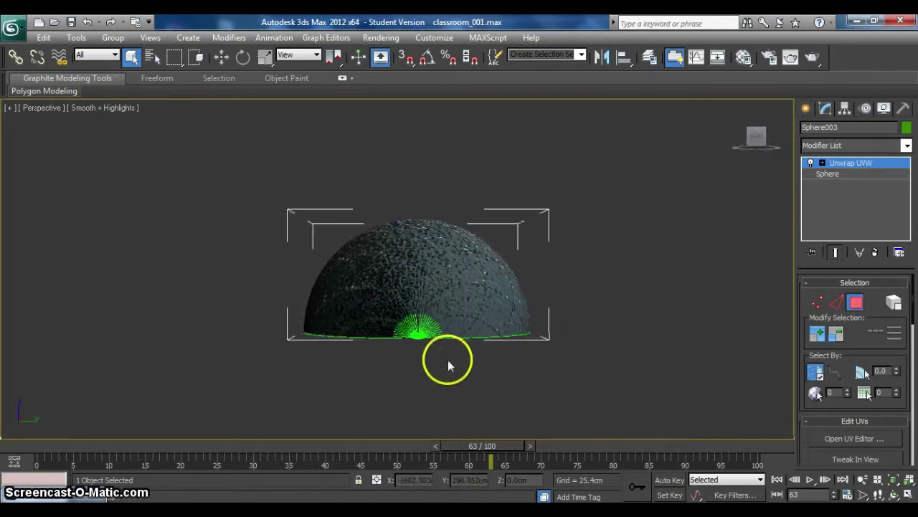
{"action": "left_click_drag", "start_coordinate": [449, 359], "coordinate": [387, 314]}
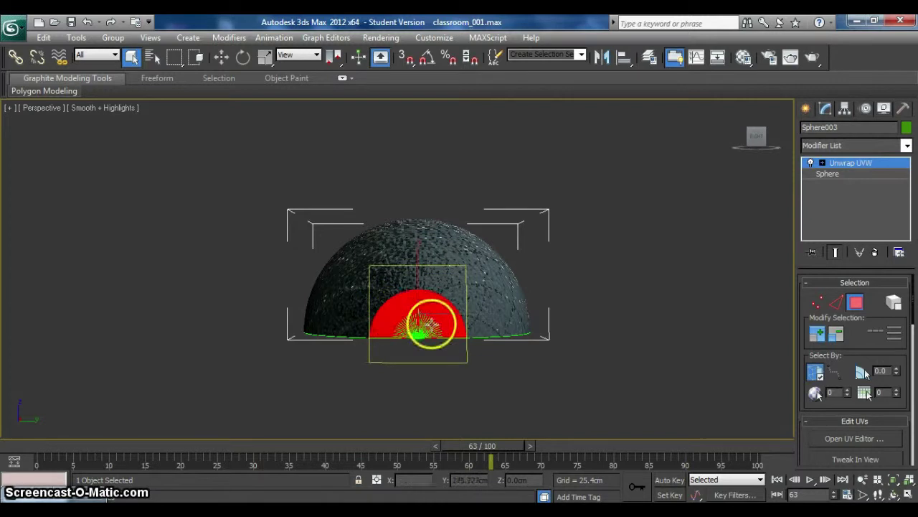
{"action": "mouse_move", "coordinate": [446, 323]}
{"action": "middle_mouse_down", "text": "alt"}
{"action": "mouse_move", "coordinate": [453, 287]}
{"action": "mouse_move", "coordinate": [445, 326]}
{"action": "middle_mouse_up", "text": "alt"}
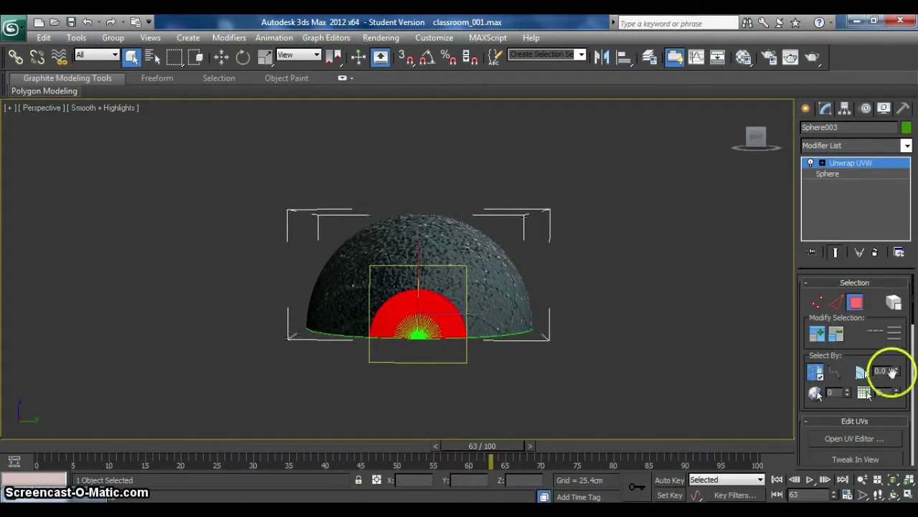
Step: Flatten Mapping on the selected faces with the hemispheretop texture shown behind the UVs
{"action": "left_click", "coordinate": [874, 443]}
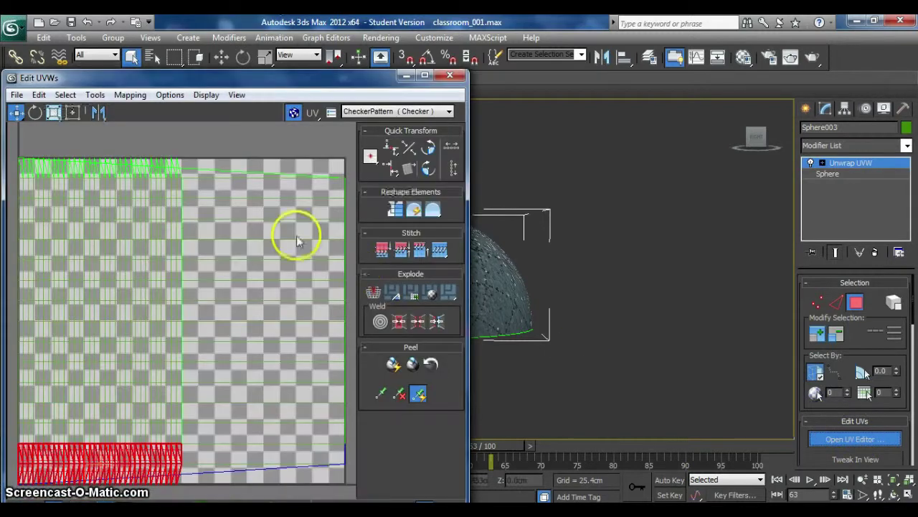
{"action": "left_click", "coordinate": [129, 94]}
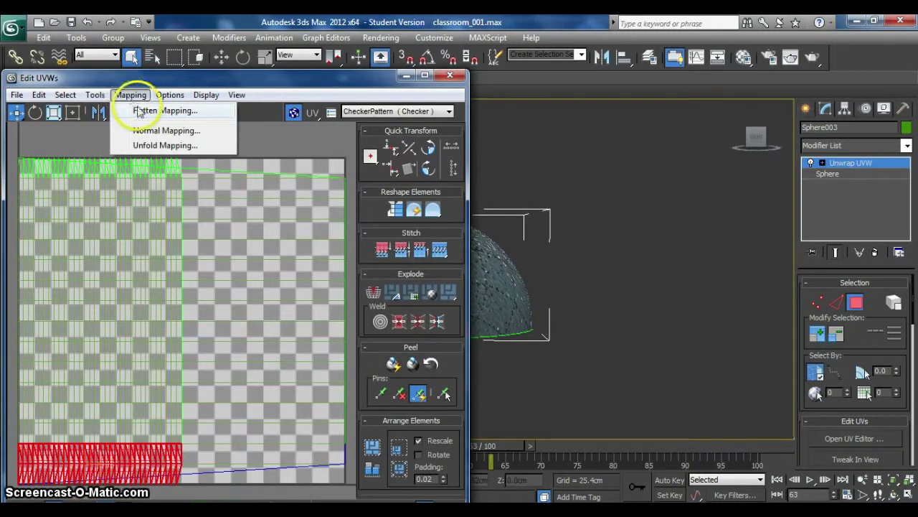
{"action": "left_click", "coordinate": [136, 109]}
{"action": "left_click", "coordinate": [172, 108]}
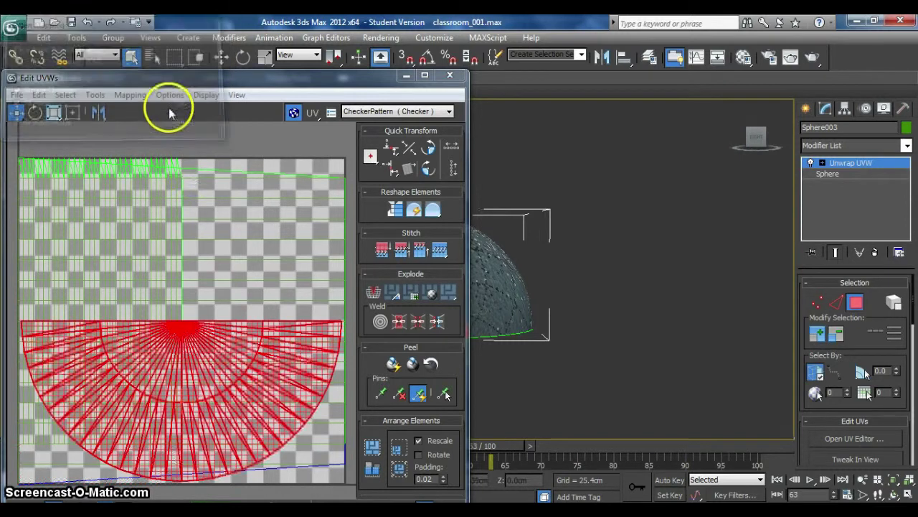
{"action": "left_click", "coordinate": [391, 112]}
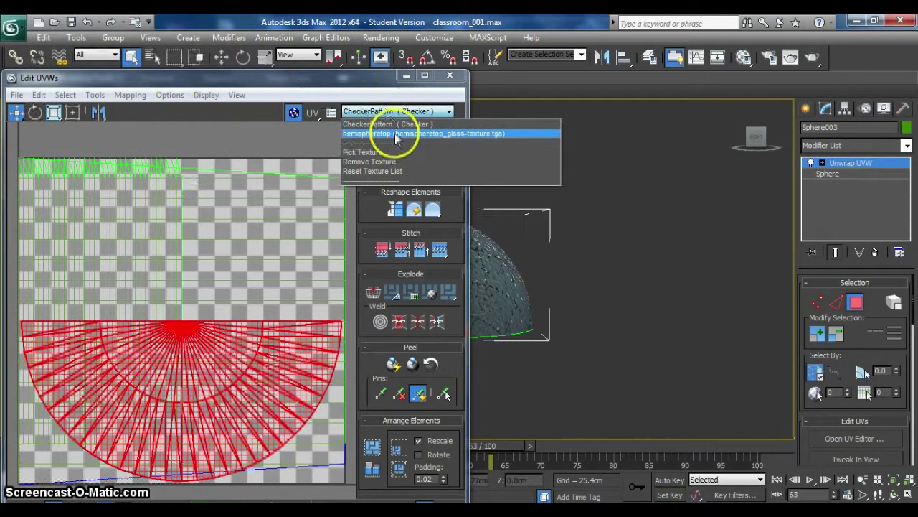
{"action": "left_click", "coordinate": [395, 135]}
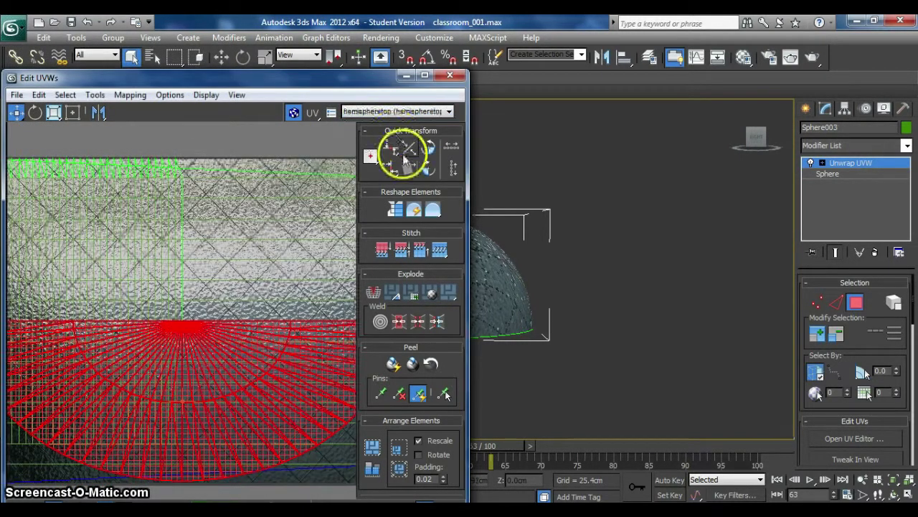
Step: Scale the red UV half-disc down over the texture, then minimize Edit UVWs
{"action": "left_click", "coordinate": [54, 113]}
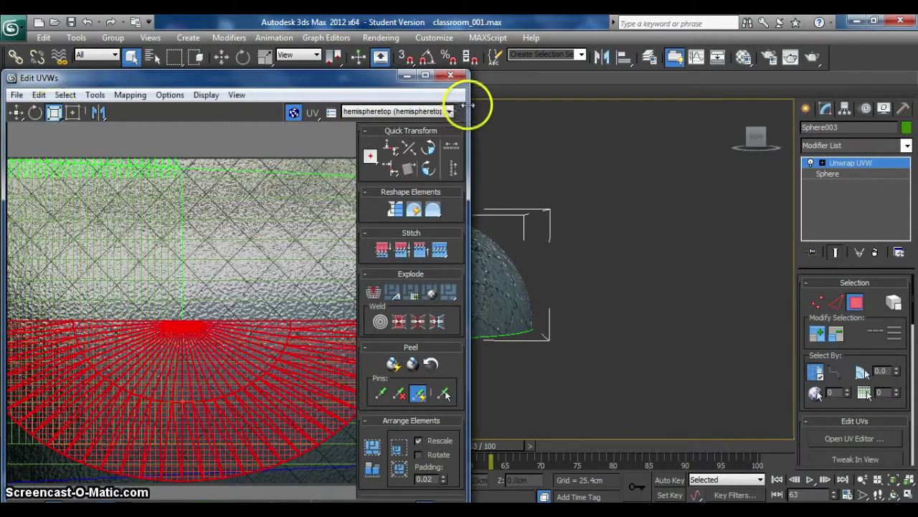
{"action": "left_click_drag", "start_coordinate": [468, 106], "coordinate": [686, 108]}
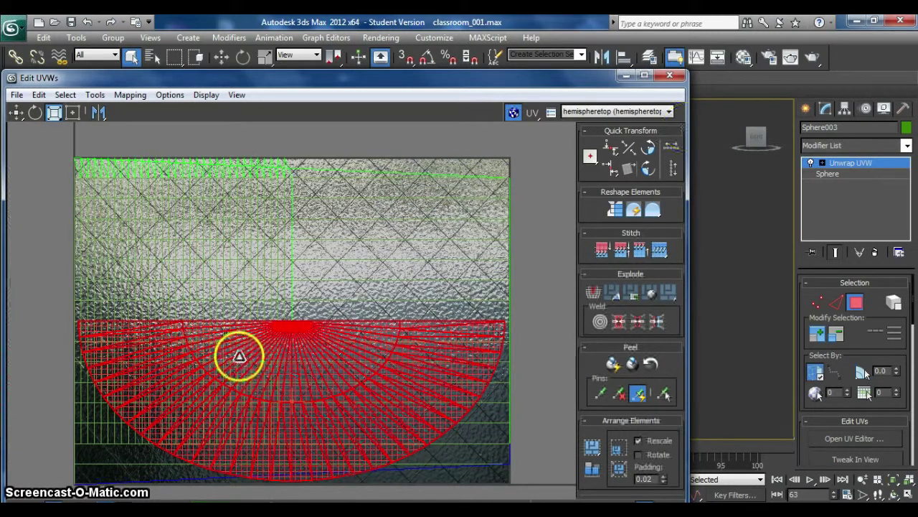
{"action": "left_click_drag", "start_coordinate": [239, 356], "coordinate": [264, 370]}
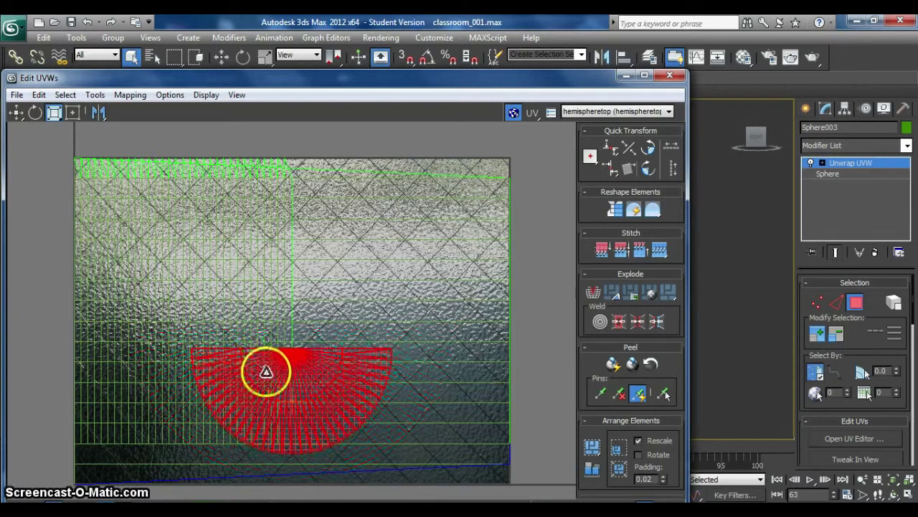
{"action": "mouse_move", "coordinate": [265, 371]}
{"action": "left_mouse_down"}
{"action": "mouse_move", "coordinate": [256, 371]}
{"action": "mouse_move", "coordinate": [266, 373]}
{"action": "left_mouse_up"}
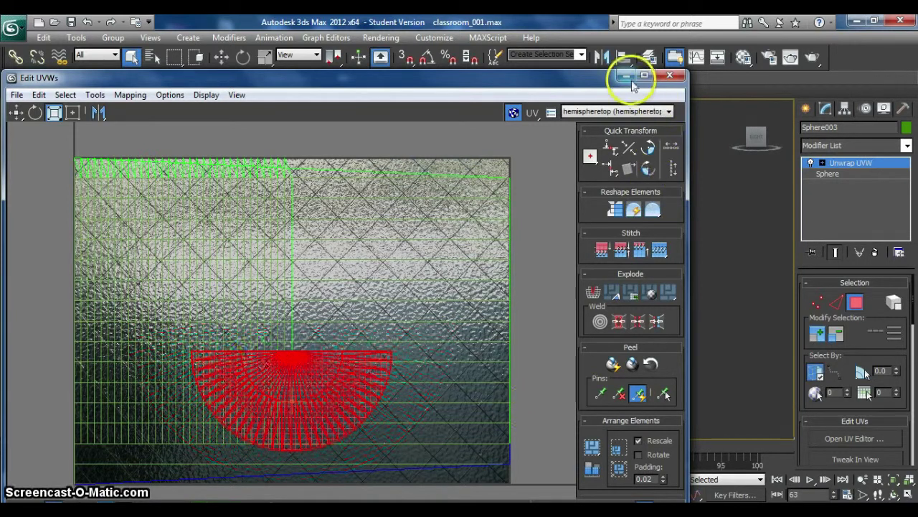
{"action": "left_click", "coordinate": [626, 76]}
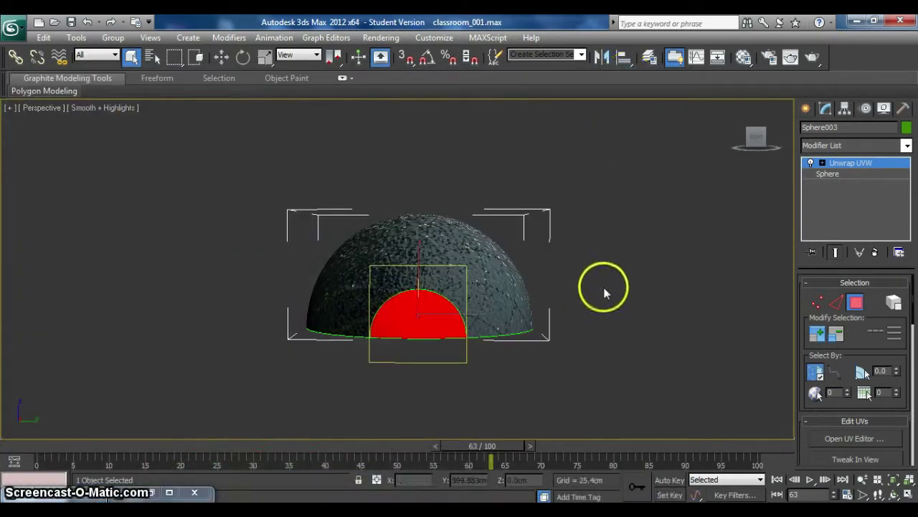
Step: Clear the face selection and select the next ring of dome faces toward the base
{"action": "left_click", "coordinate": [575, 335]}
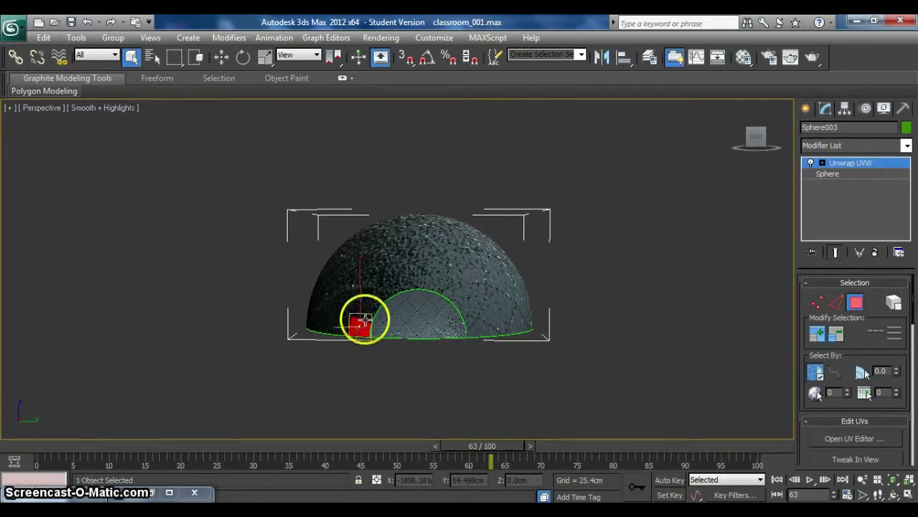
{"action": "mouse_move", "coordinate": [364, 320]}
{"action": "left_mouse_down"}
{"action": "mouse_move", "coordinate": [390, 288]}
{"action": "mouse_move", "coordinate": [416, 281]}
{"action": "mouse_move", "coordinate": [467, 309]}
{"action": "mouse_move", "coordinate": [473, 330]}
{"action": "mouse_move", "coordinate": [527, 349]}
{"action": "left_mouse_up"}
Step: Open the UV editor and Flatten Mapping the selected ring with default settings
{"action": "left_click", "coordinate": [868, 440]}
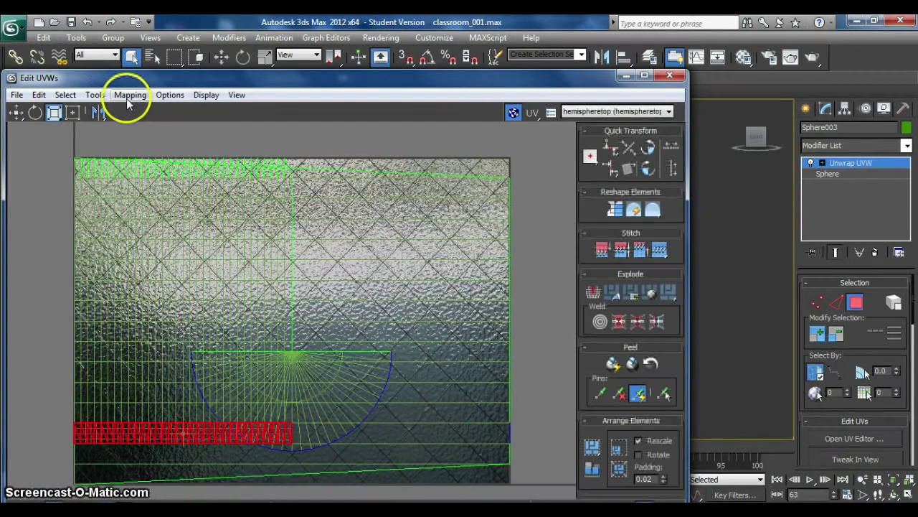
{"action": "left_click", "coordinate": [128, 96]}
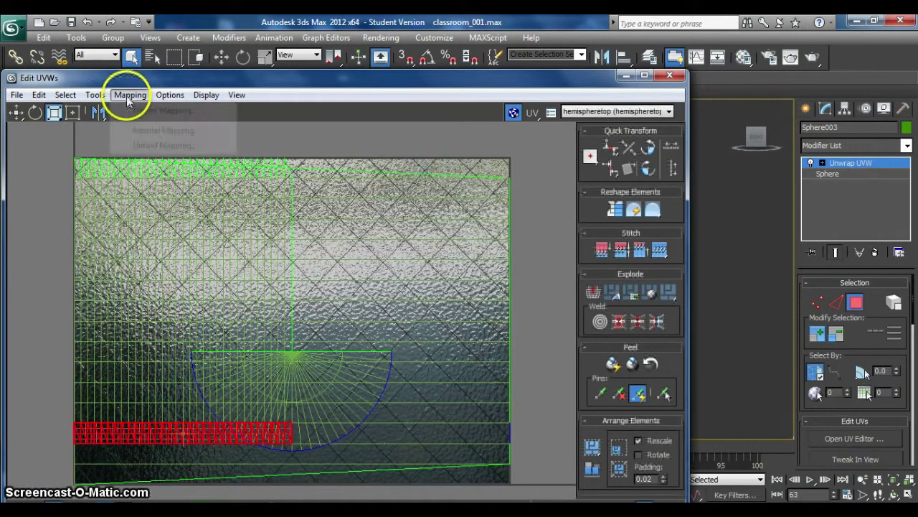
{"action": "left_click", "coordinate": [145, 111]}
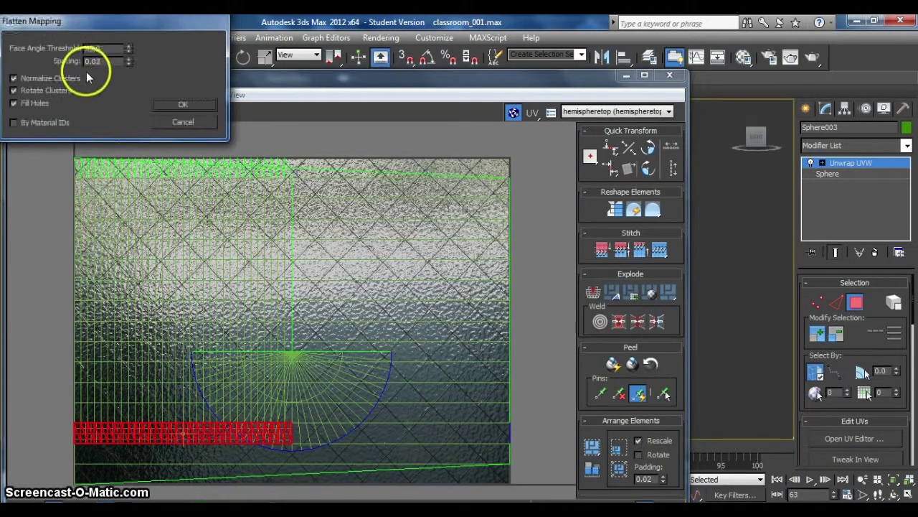
{"action": "left_click", "coordinate": [183, 105]}
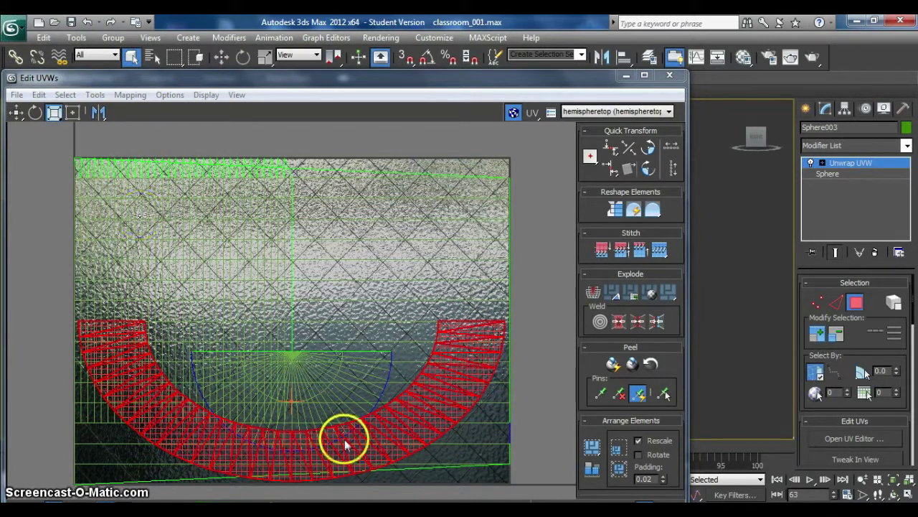
Step: Shrink the UV arc and move it slightly lower over the glass texture
{"action": "left_click_drag", "start_coordinate": [345, 437], "coordinate": [328, 428]}
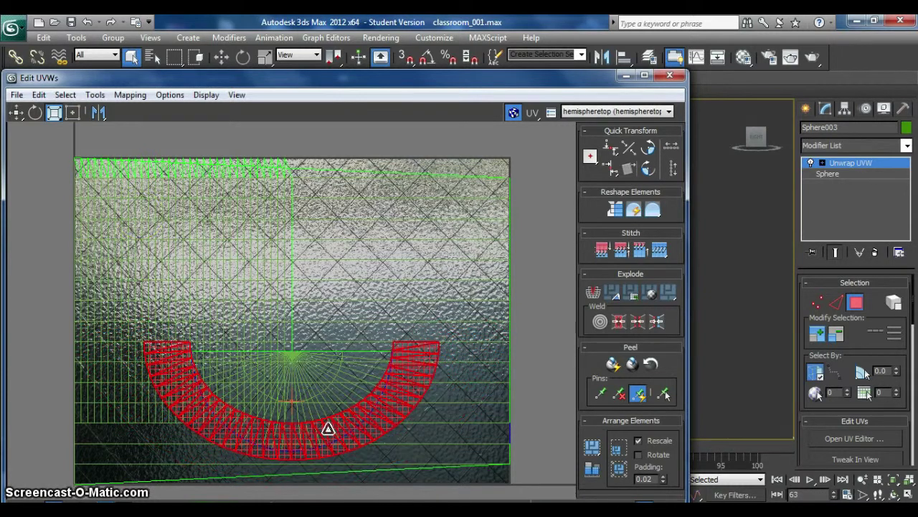
{"action": "left_click", "coordinate": [72, 113]}
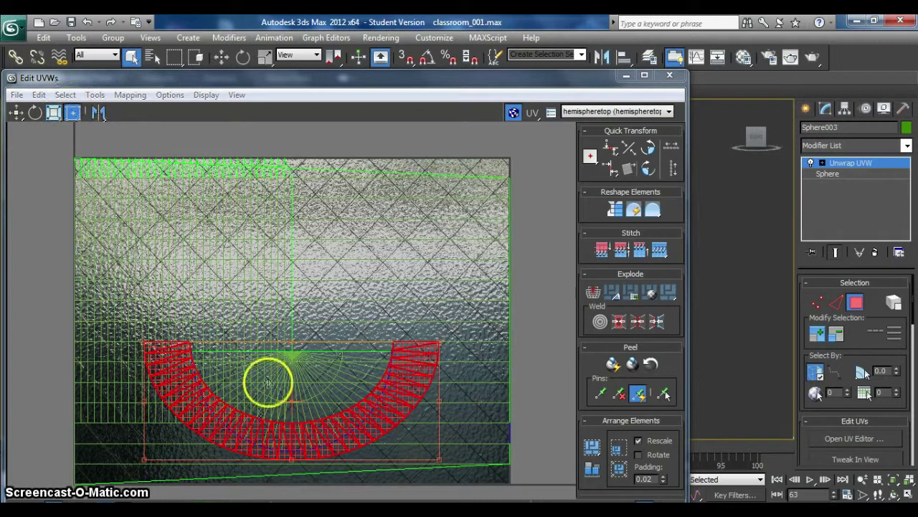
{"action": "left_click_drag", "start_coordinate": [272, 345], "coordinate": [272, 344]}
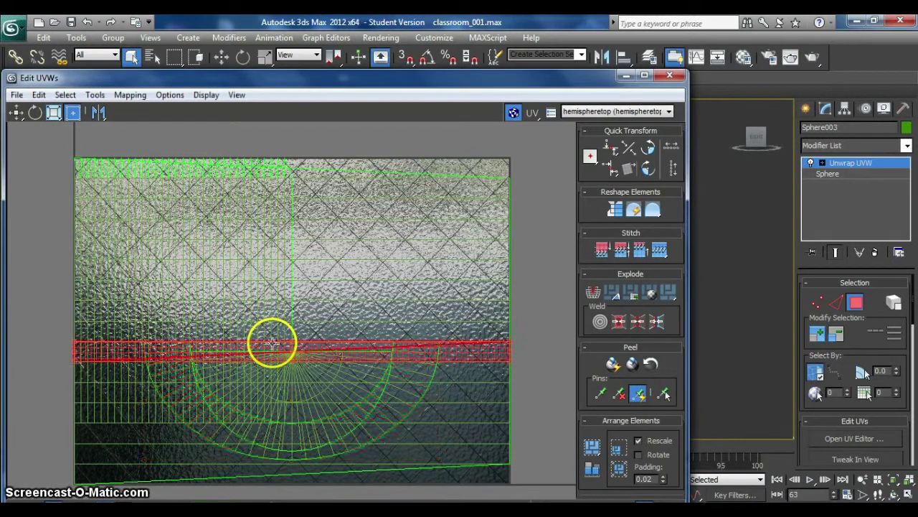
{"action": "key", "text": "ctrl+z"}
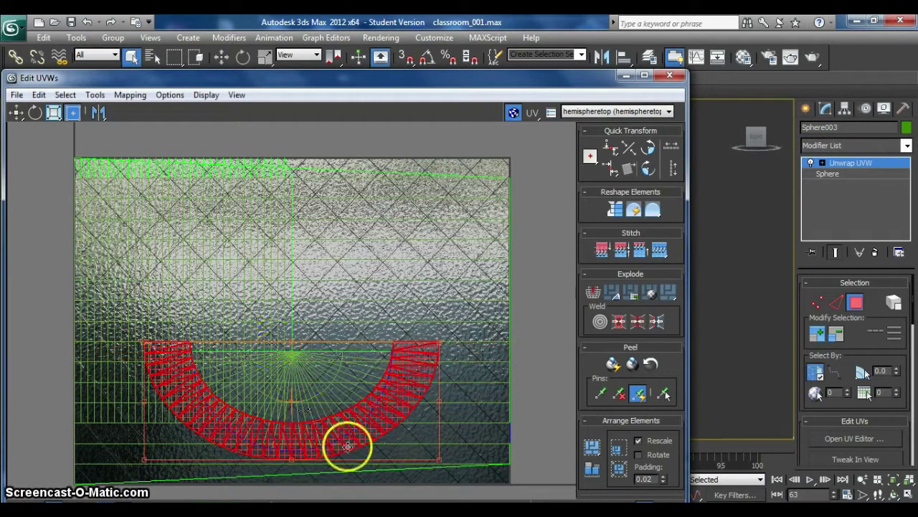
{"action": "left_click_drag", "start_coordinate": [294, 449], "coordinate": [294, 456]}
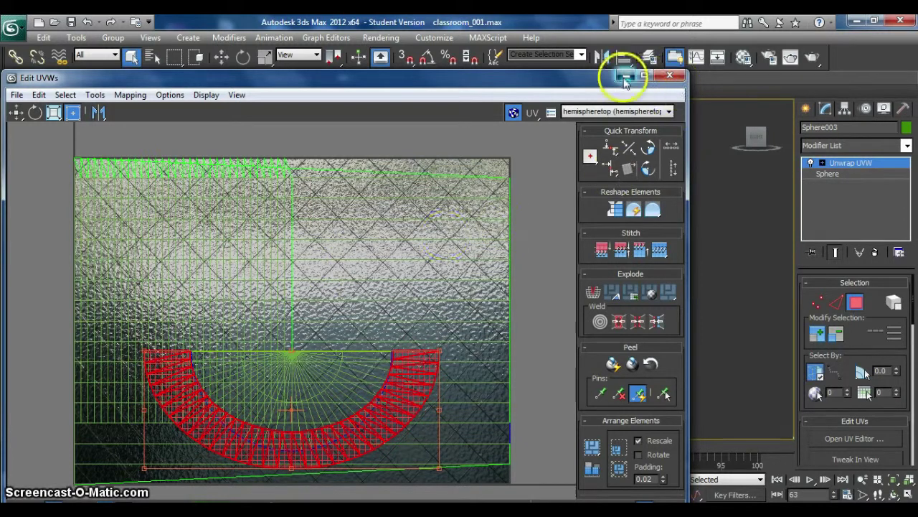
Step: Minimize the Edit UVWs window so the scene and the 07 - Default material are visible
{"action": "left_click", "coordinate": [624, 75]}
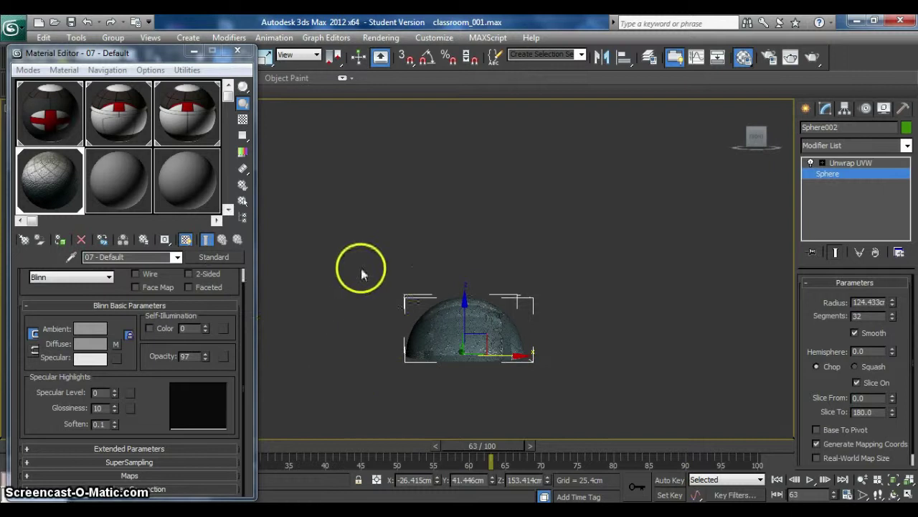
Step: Show the glass material on the dome and lower its Opacity to 50
{"action": "left_click", "coordinate": [207, 239]}
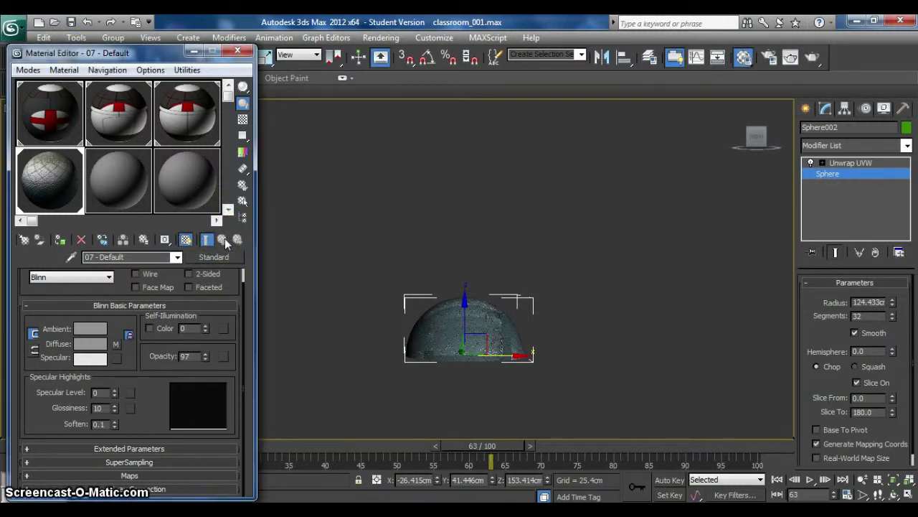
{"action": "left_click", "coordinate": [207, 361]}
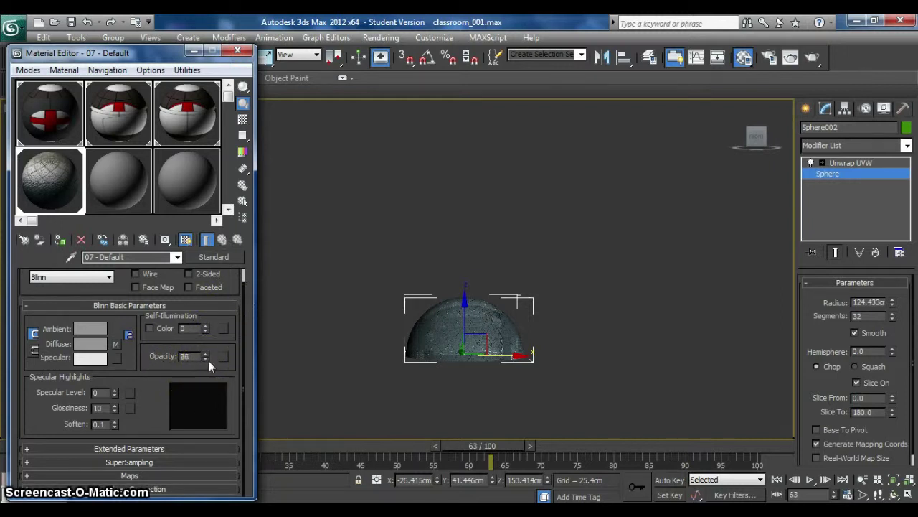
{"action": "left_click_drag", "start_coordinate": [206, 354], "coordinate": [207, 359]}
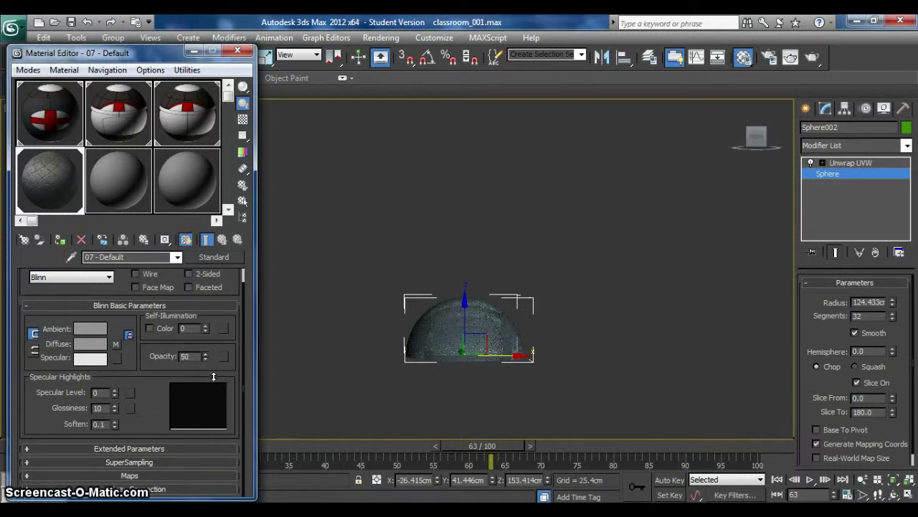
{"action": "left_click", "coordinate": [438, 317]}
{"action": "middle_click_drag", "start_coordinate": [437, 348], "coordinate": [397, 299]}
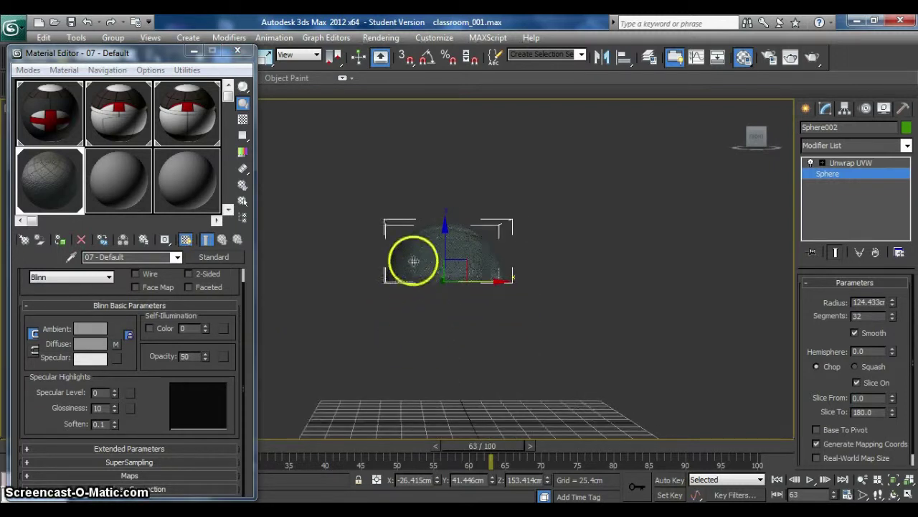
{"action": "middle_click_drag", "start_coordinate": [412, 262], "coordinate": [426, 287]}
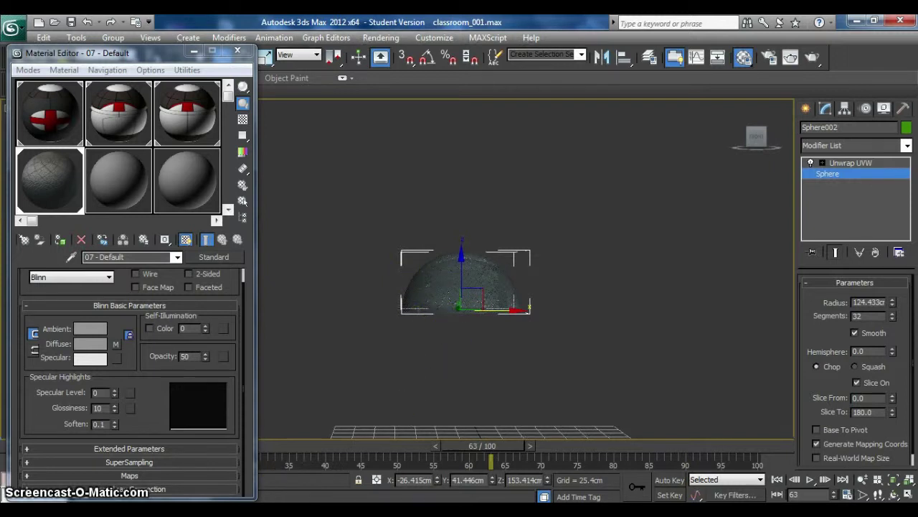
{"action": "middle_click_drag", "start_coordinate": [365, 414], "coordinate": [370, 448]}
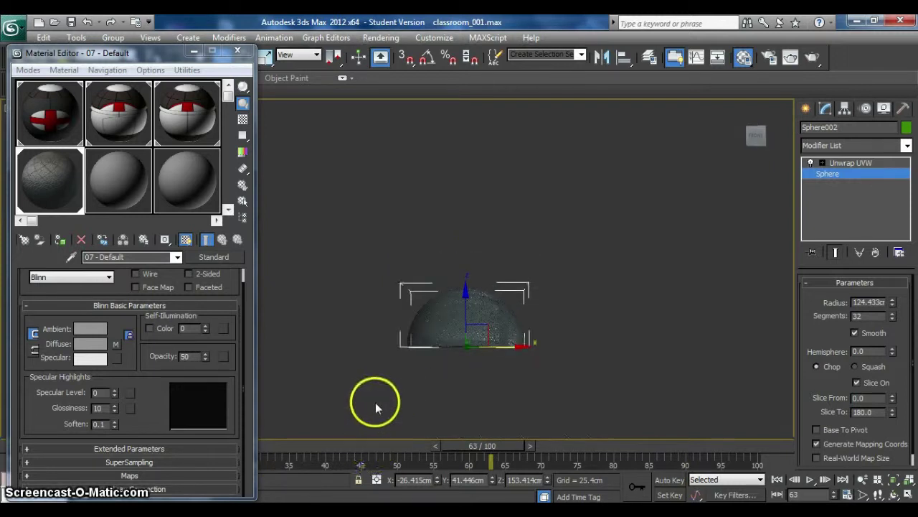
Step: Unhide all hidden objects and raise the glass dome higher on Z
{"action": "right_click", "coordinate": [563, 267]}
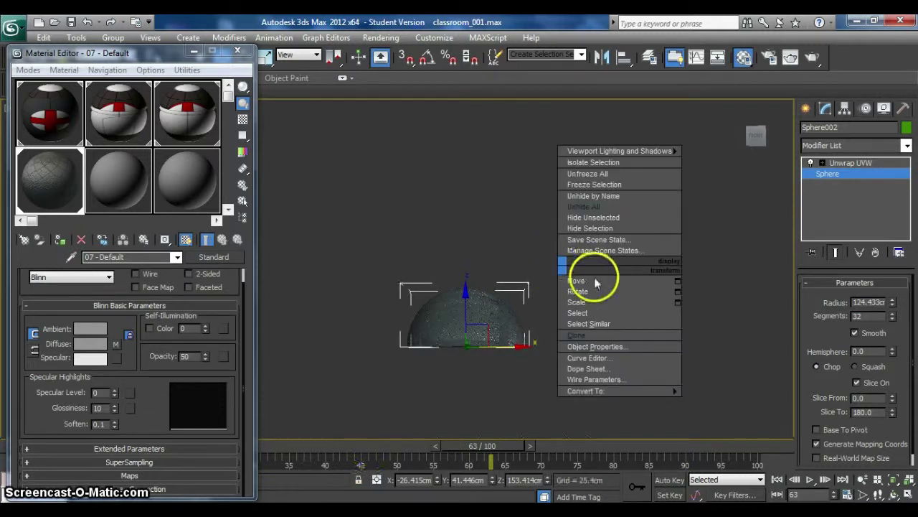
{"action": "left_click", "coordinate": [597, 205]}
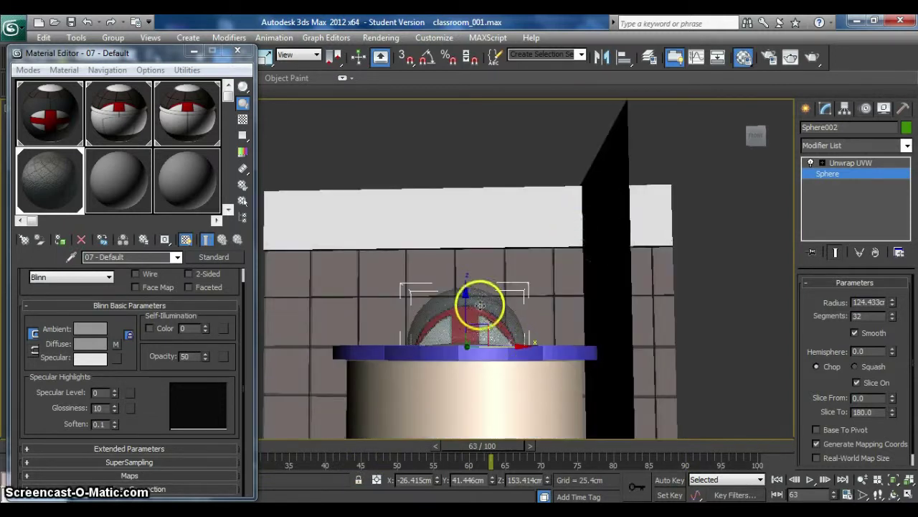
{"action": "left_click_drag", "start_coordinate": [466, 292], "coordinate": [475, 220]}
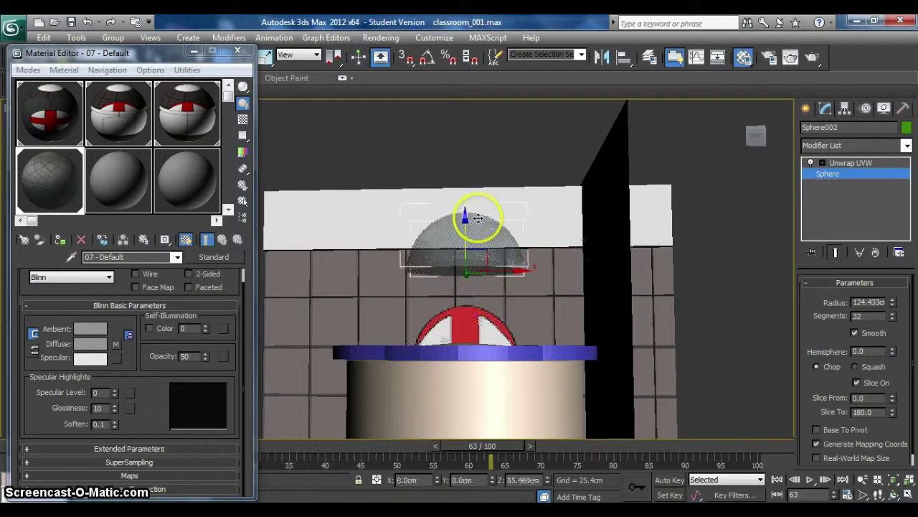
{"action": "mouse_move", "coordinate": [509, 415]}
{"action": "middle_mouse_down"}
{"action": "mouse_move", "coordinate": [504, 365]}
{"action": "mouse_move", "coordinate": [498, 406]}
{"action": "mouse_move", "coordinate": [508, 416]}
{"action": "middle_mouse_up"}
Step: Select the green disk Cylinder002 and lift it above the blue tank top
{"action": "left_click", "coordinate": [481, 266]}
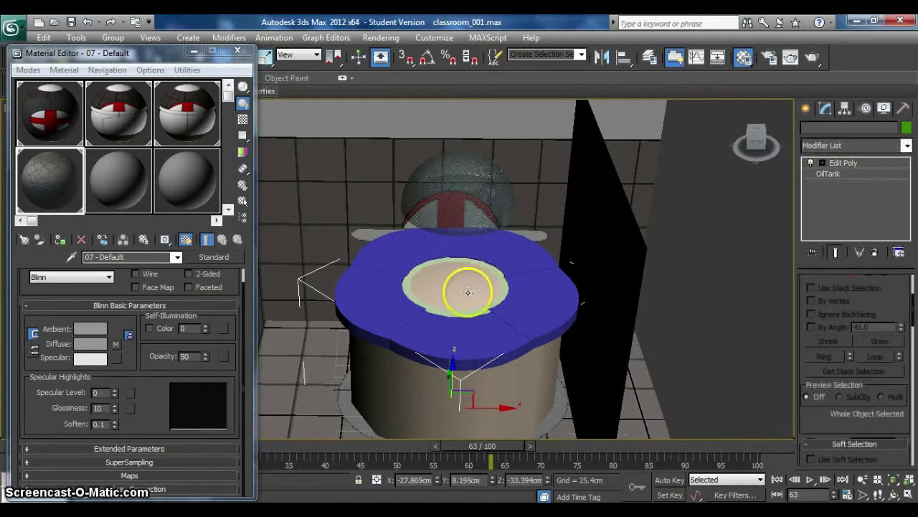
{"action": "left_click", "coordinate": [449, 367]}
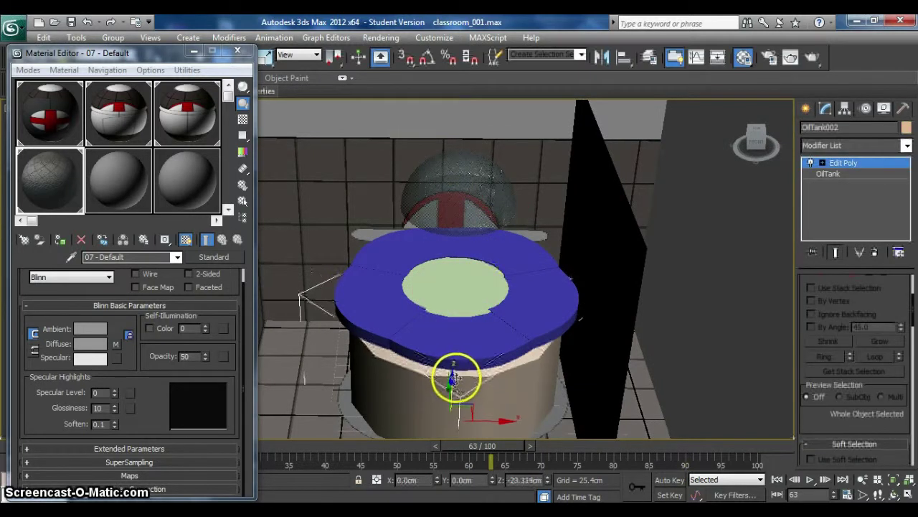
{"action": "left_click", "coordinate": [465, 289]}
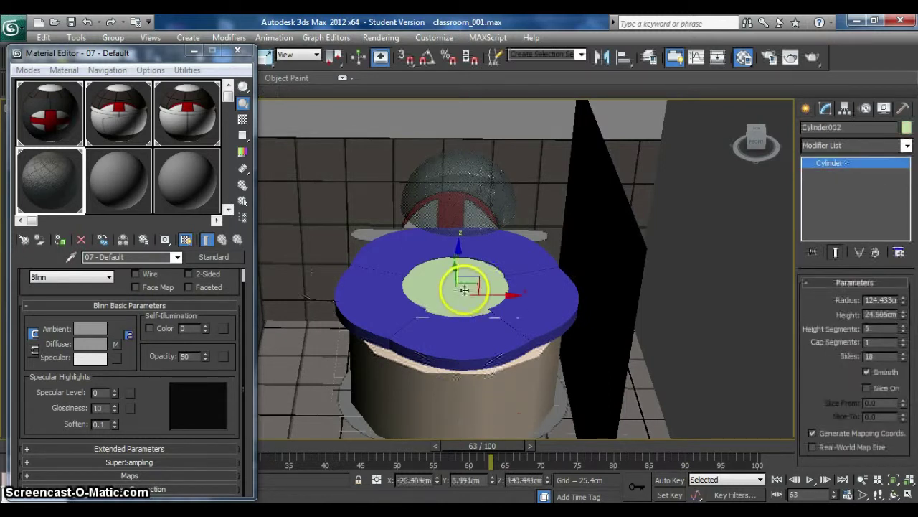
{"action": "left_click_drag", "start_coordinate": [457, 266], "coordinate": [447, 217]}
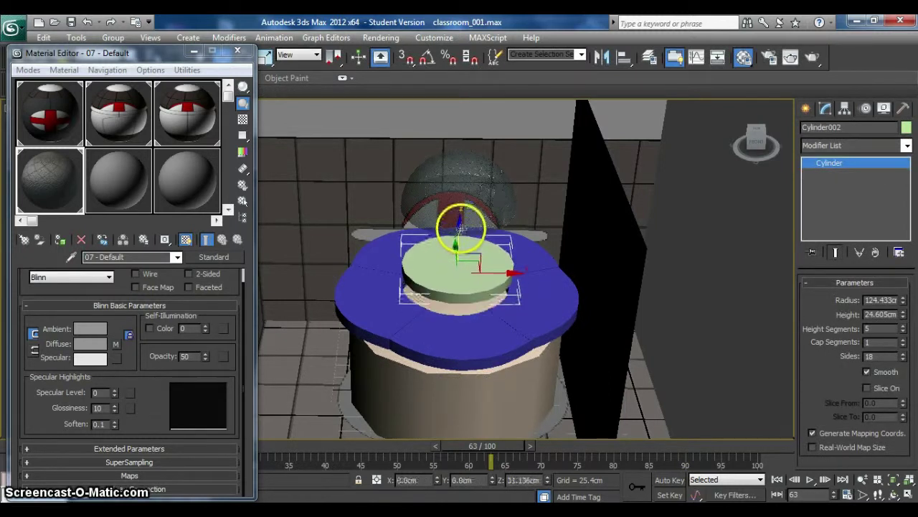
{"action": "left_click", "coordinate": [483, 389]}
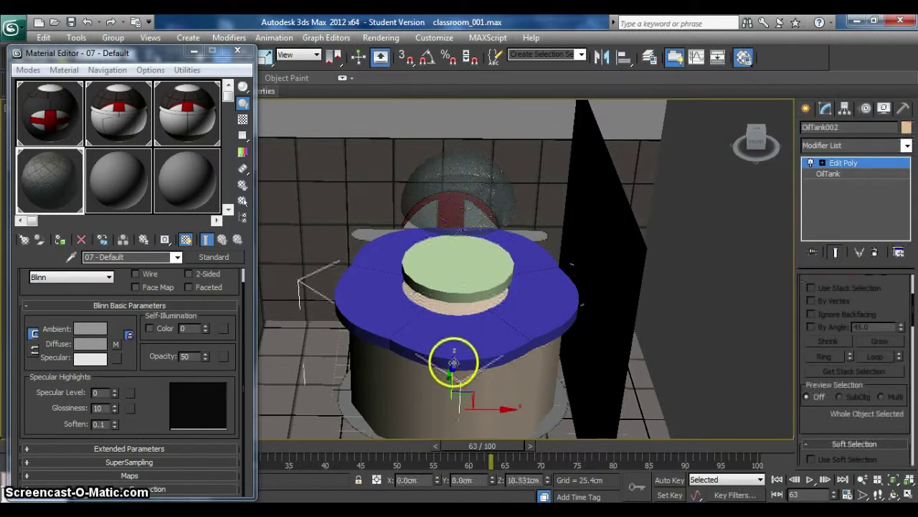
{"action": "left_click_drag", "start_coordinate": [455, 365], "coordinate": [454, 365]}
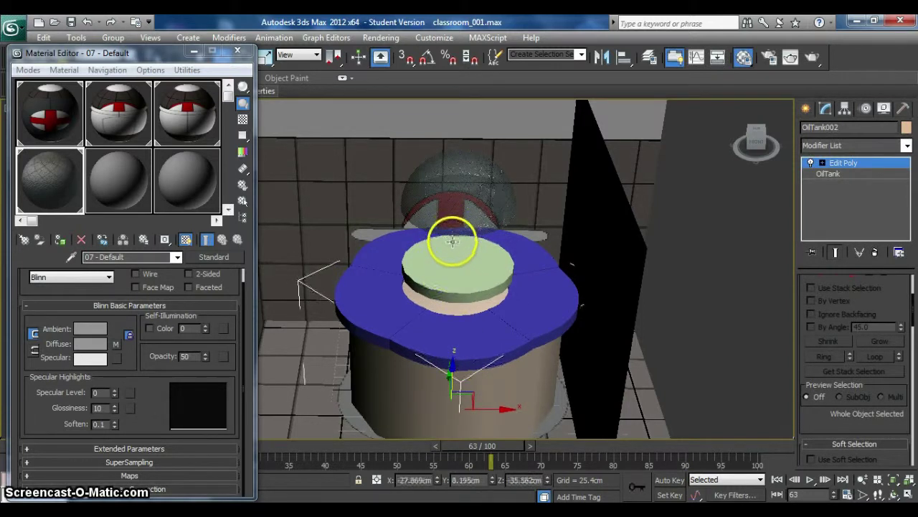